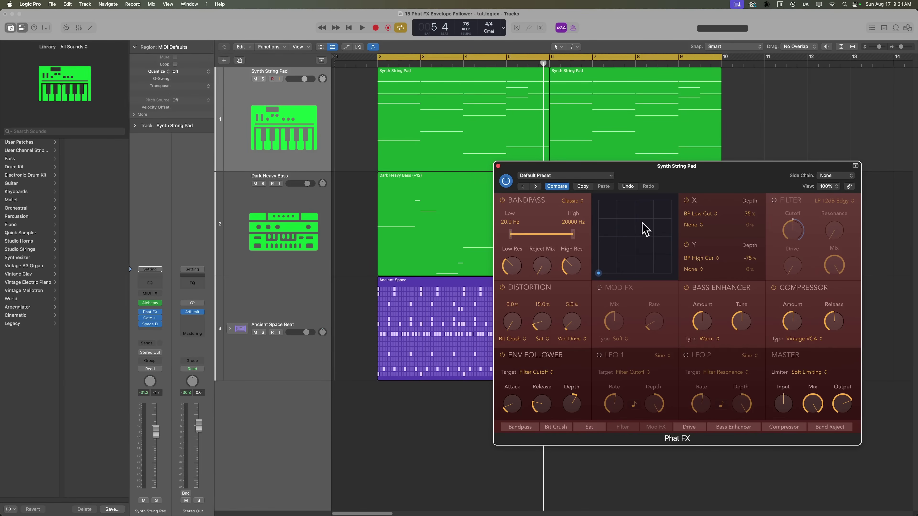
# Bypass the Phat FX effect on the Synth String Pad.
pyautogui.click(505, 181)
# Close the Phat FX window and set its slot on the pad to No Plug-in.
pyautogui.click(498, 166)
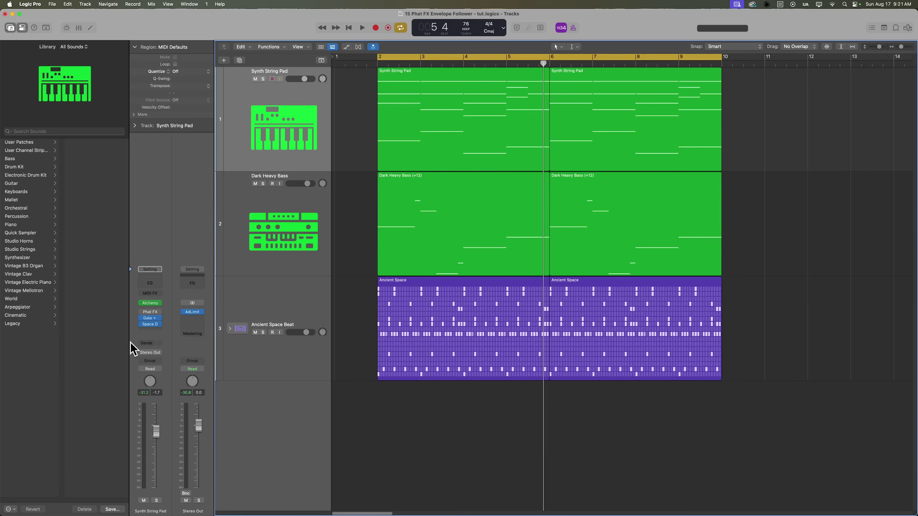
pyautogui.click(160, 312)
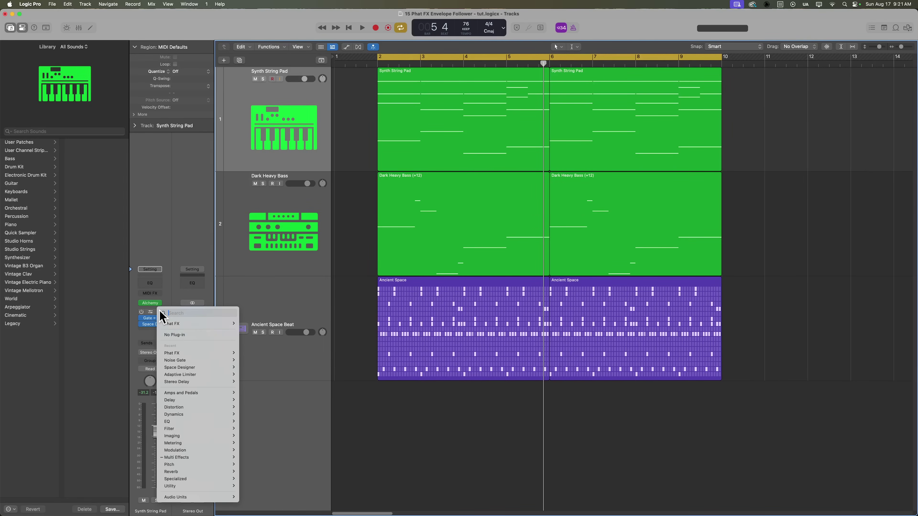
pyautogui.click(181, 335)
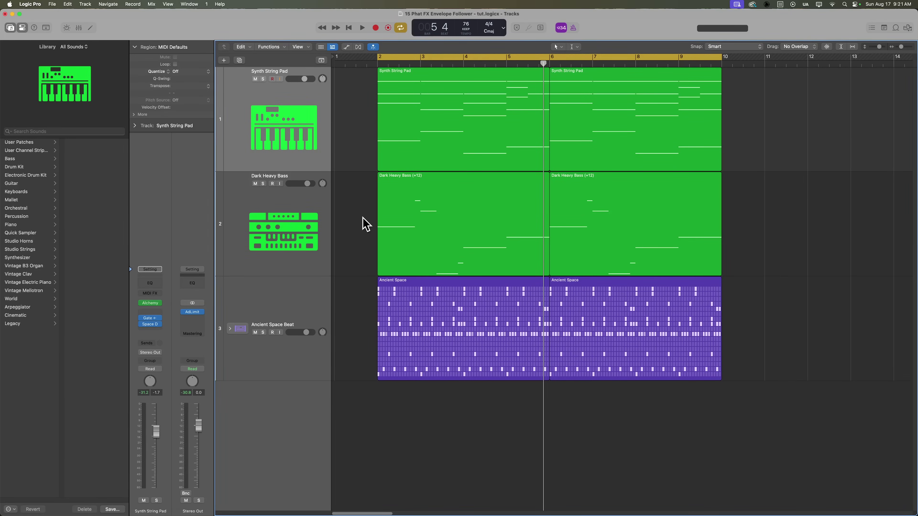
# Select the Ancient Space, Dark Heavy Bass and Synth String Pad regions.
pyautogui.moveTo(374, 306); pyautogui.dragTo(378, 307)
pyautogui.moveTo(351, 213); pyautogui.dragTo(617, 221)
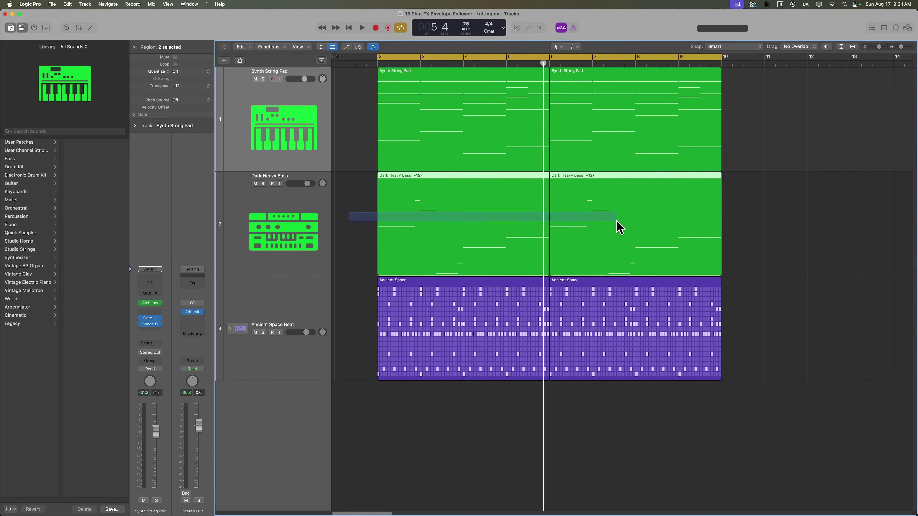
pyautogui.moveTo(355, 126); pyautogui.dragTo(614, 127)
# Open the Dark Heavy Bass Noise Gate from the Mixer and confirm its Kick 1 side-chain source.
pyautogui.press('x')
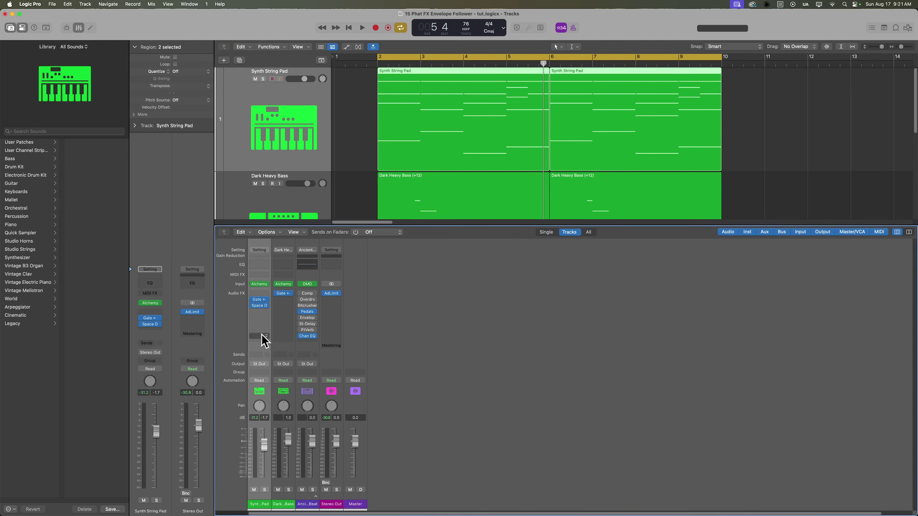
pyautogui.click(284, 293)
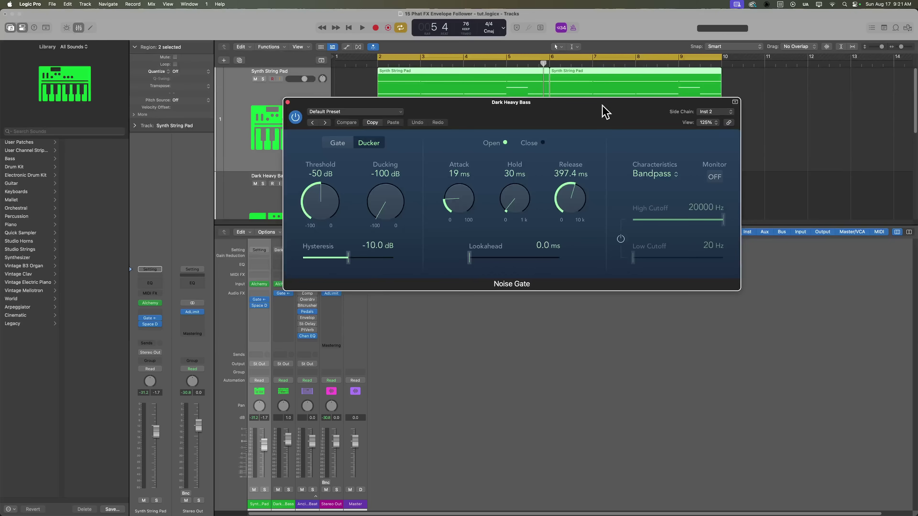
pyautogui.moveTo(604, 113); pyautogui.dragTo(723, 272)
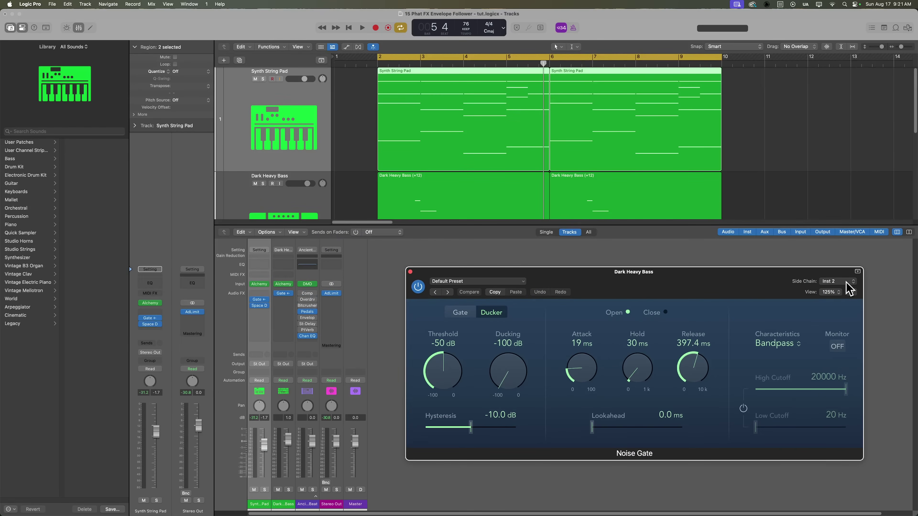
pyautogui.press('x')
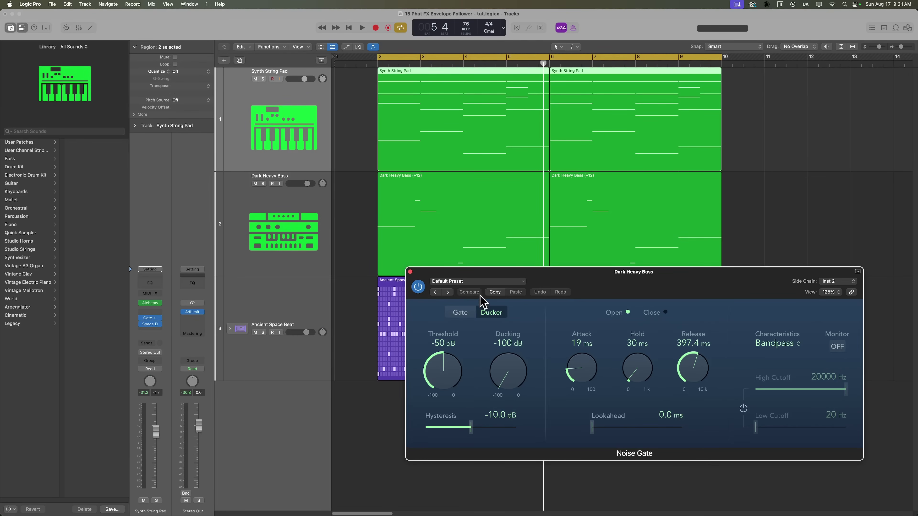
pyautogui.click(841, 283)
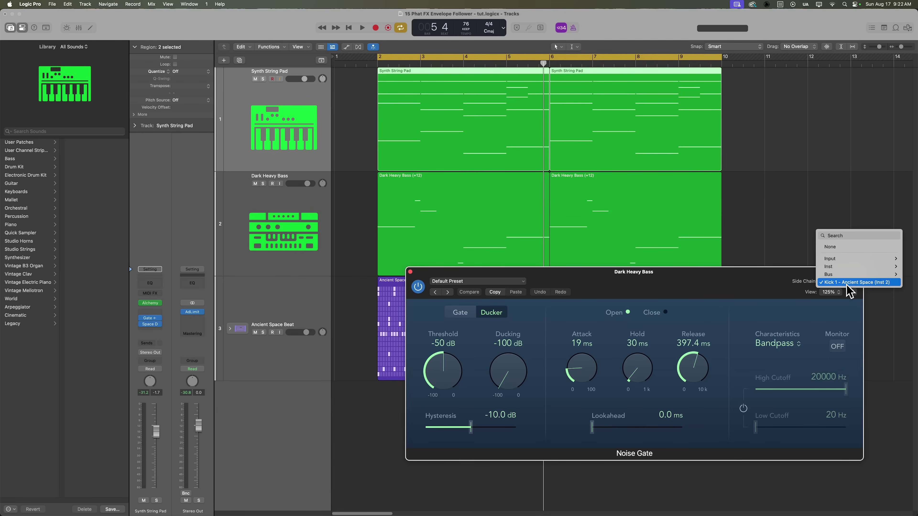
pyautogui.click(847, 284)
# Expand the Ancient Space Beat drum stack, select Kick 1, and keep Kick 1 as side-chain.
pyautogui.click(294, 302)
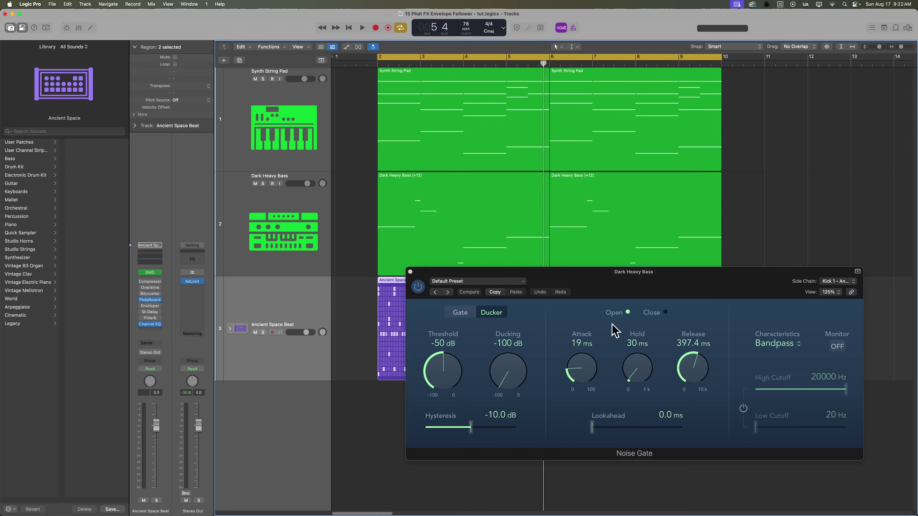
pyautogui.click(231, 329)
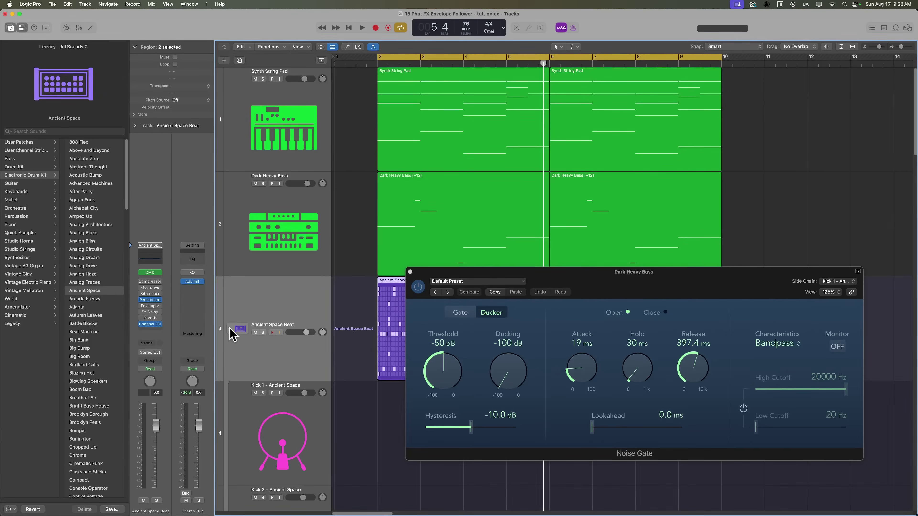
pyautogui.scroll(-10, 236, 246)
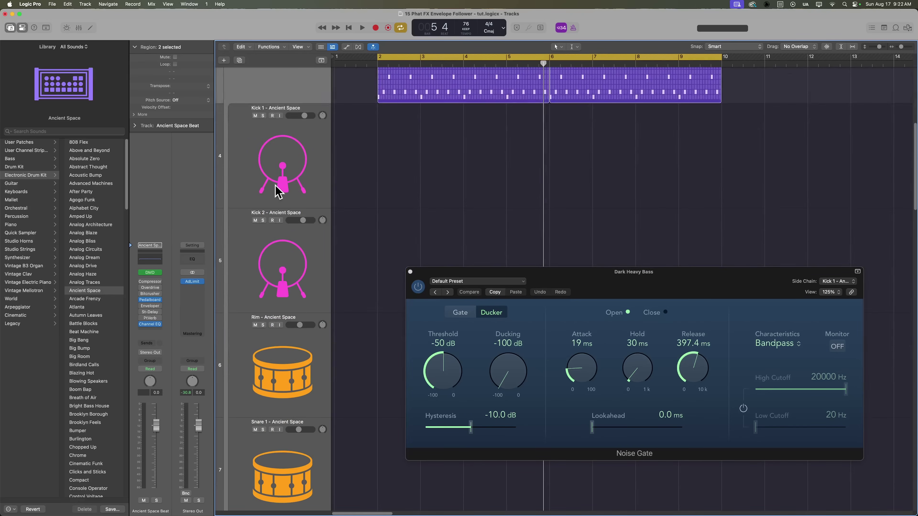
pyautogui.click(280, 268)
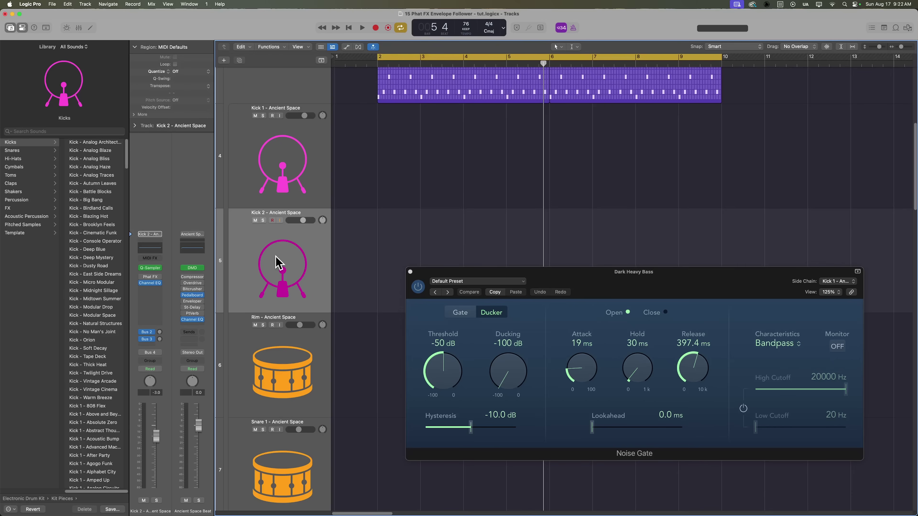
pyautogui.scroll(4, 280, 263)
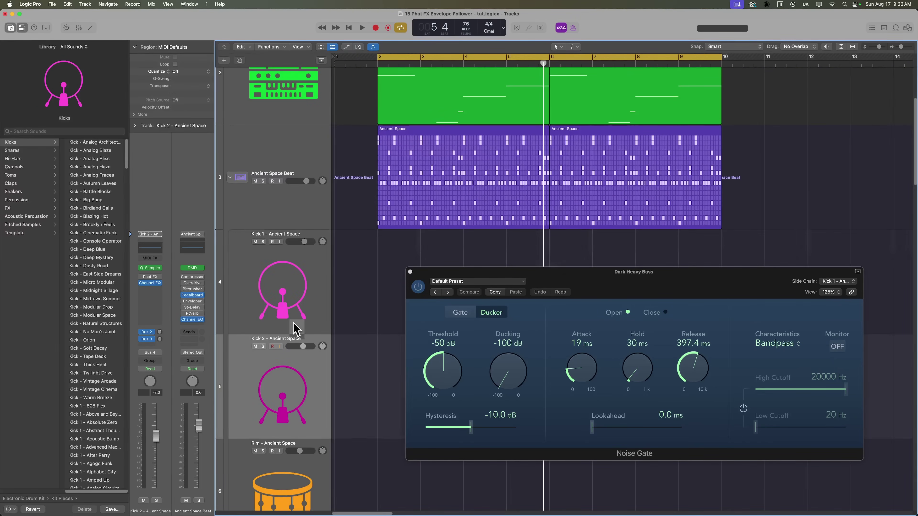
pyautogui.click(292, 302)
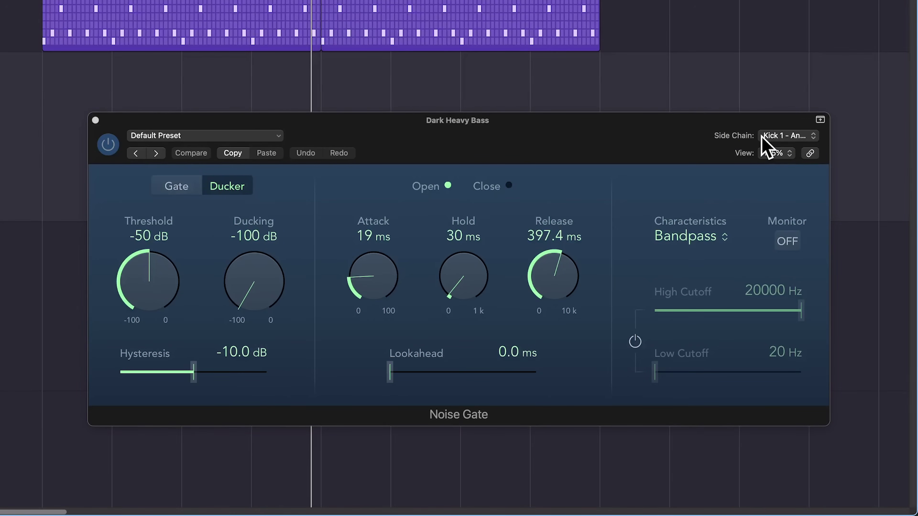
pyautogui.click(788, 135)
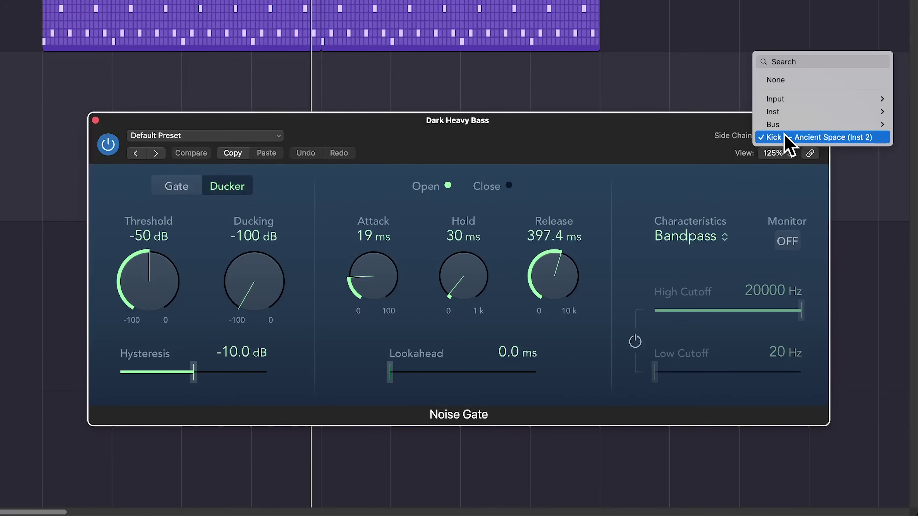
pyautogui.moveTo(788, 114)
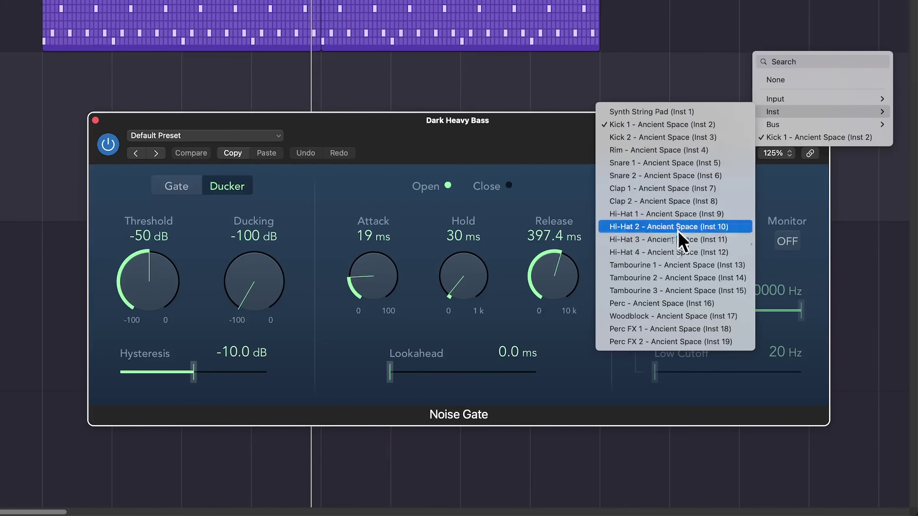
pyautogui.click(659, 125)
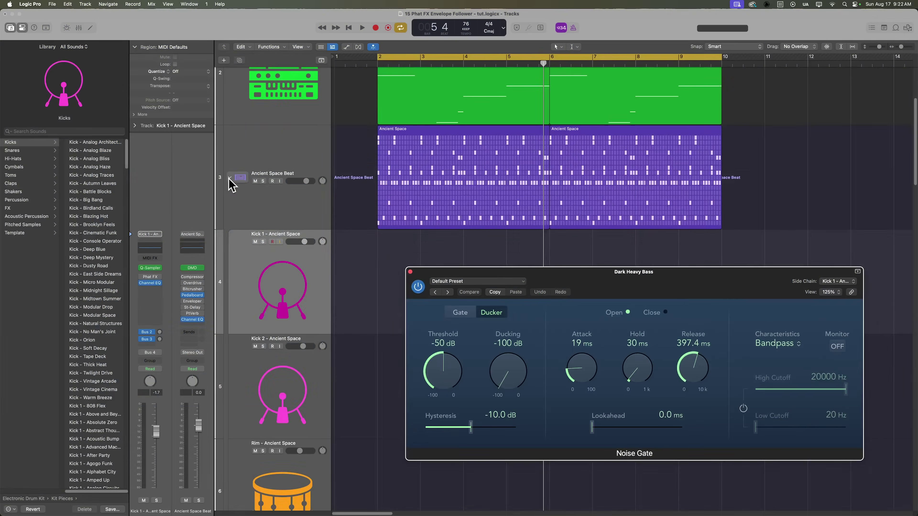
# Play the arrangement to hear the ducking, close the Noise Gate, then stop playback.
pyautogui.press('space')
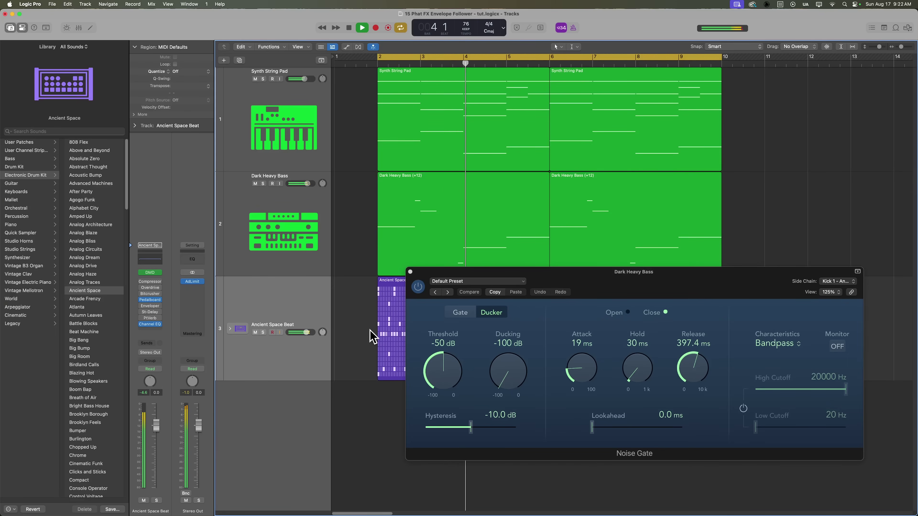
pyautogui.click(410, 272)
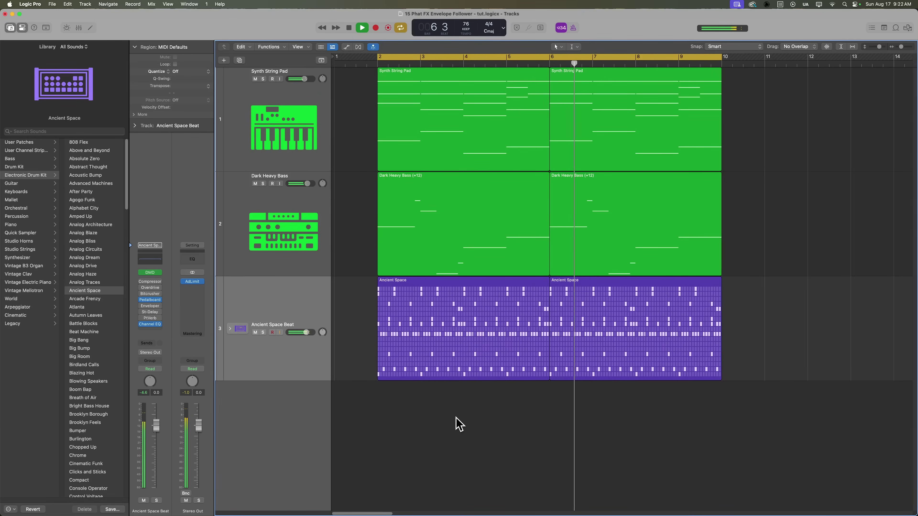
pyautogui.press('space')
pyautogui.press('x')
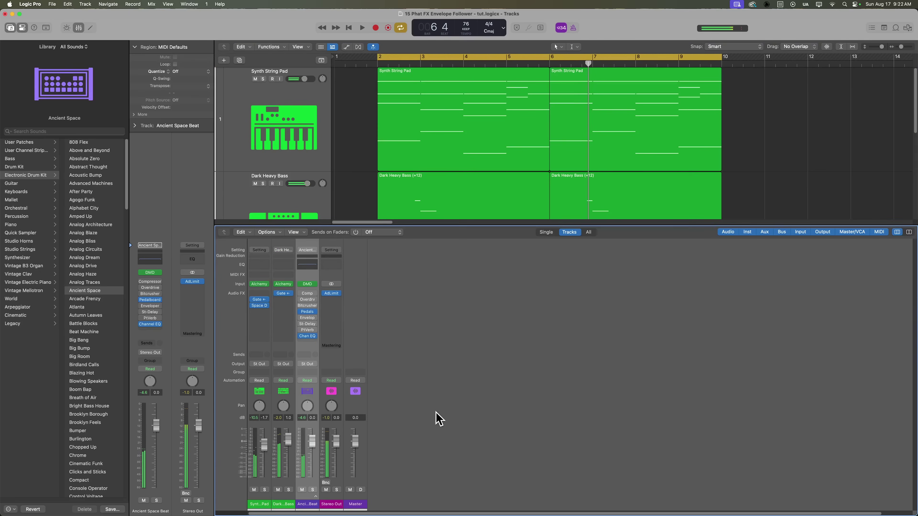
pyautogui.click(267, 505)
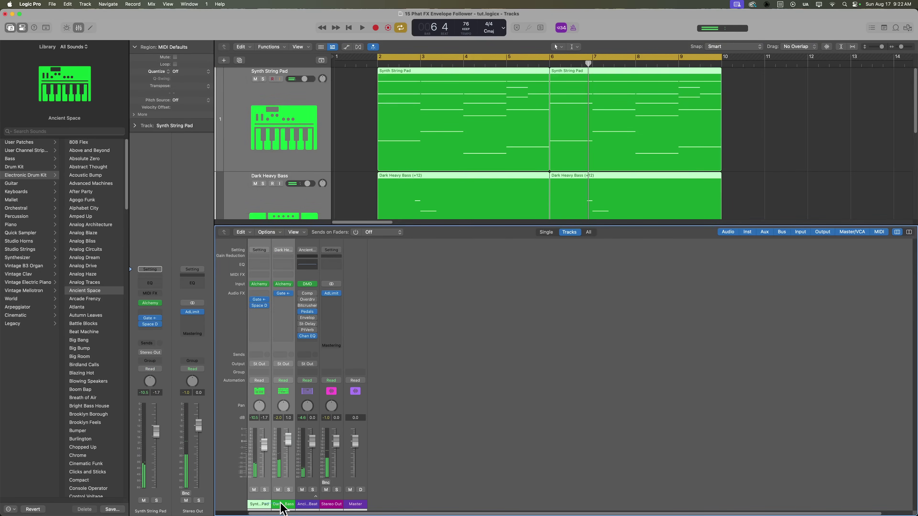
pyautogui.click(253, 300)
pyautogui.click(277, 293)
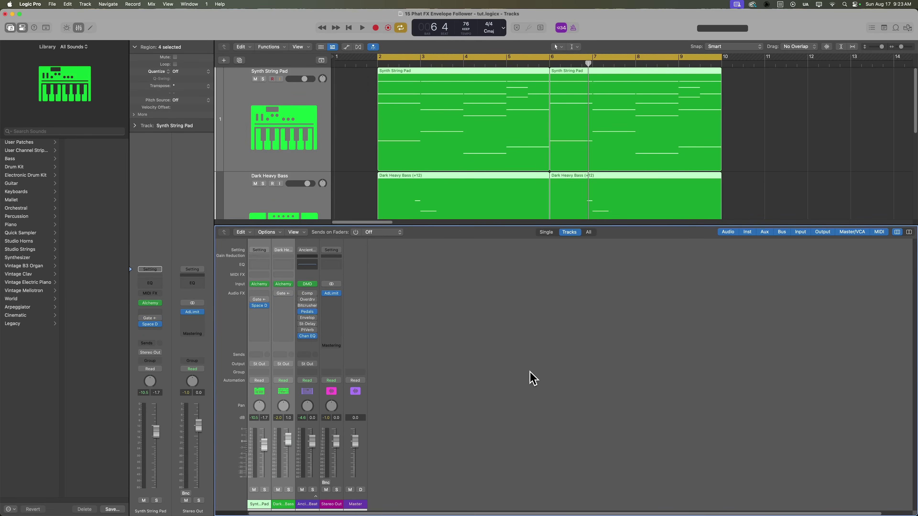
pyautogui.press('space')
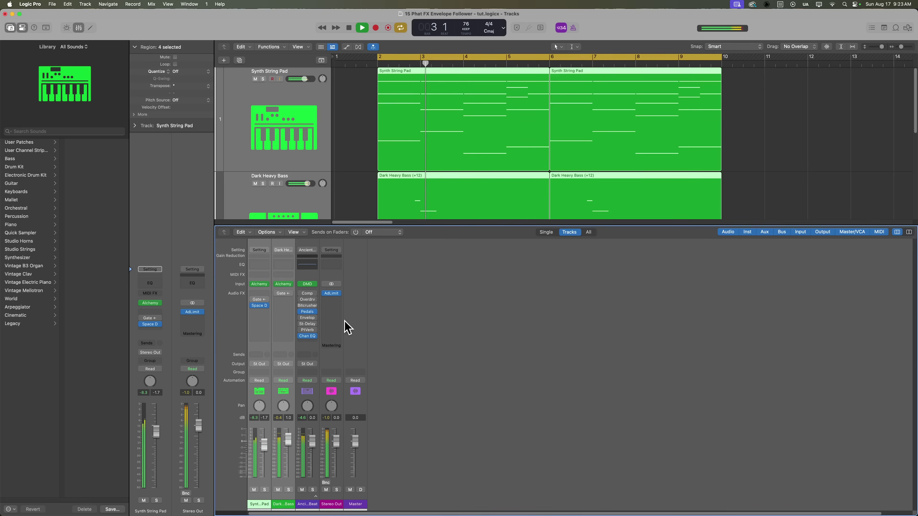
pyautogui.moveTo(277, 294)
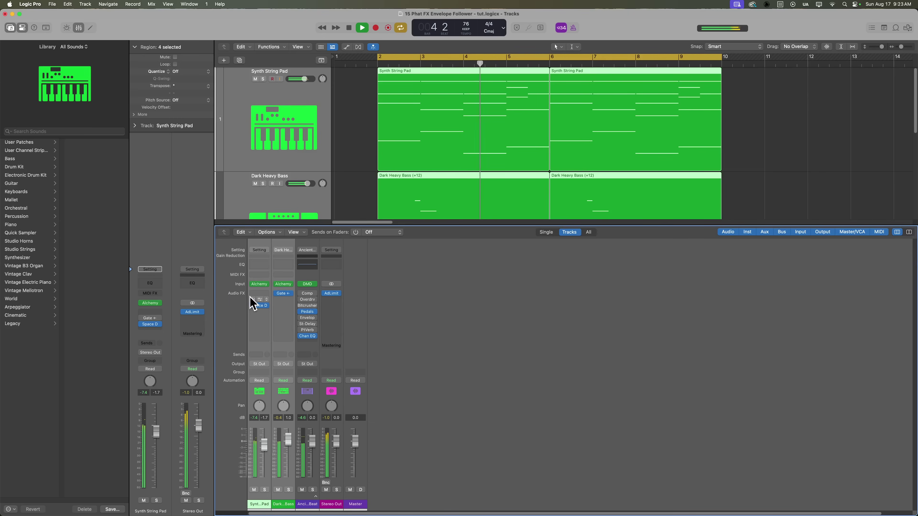
pyautogui.press('Down')
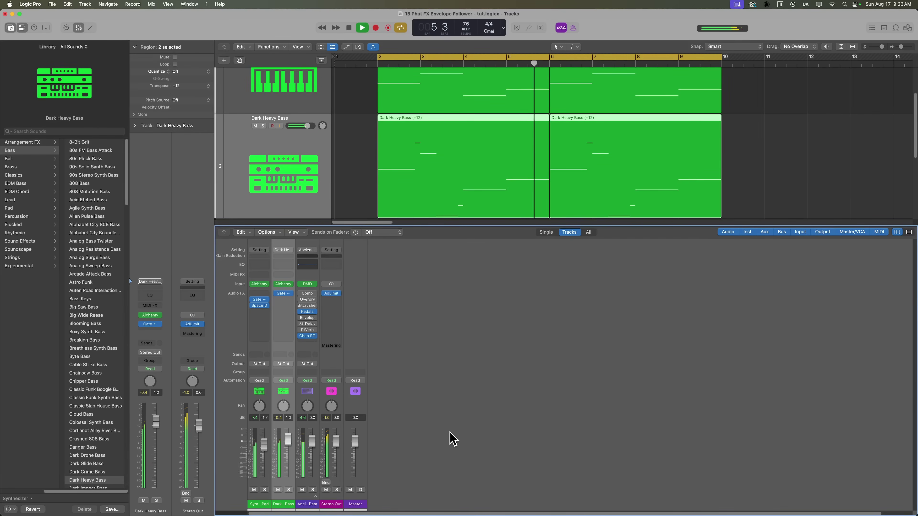
pyautogui.press('space')
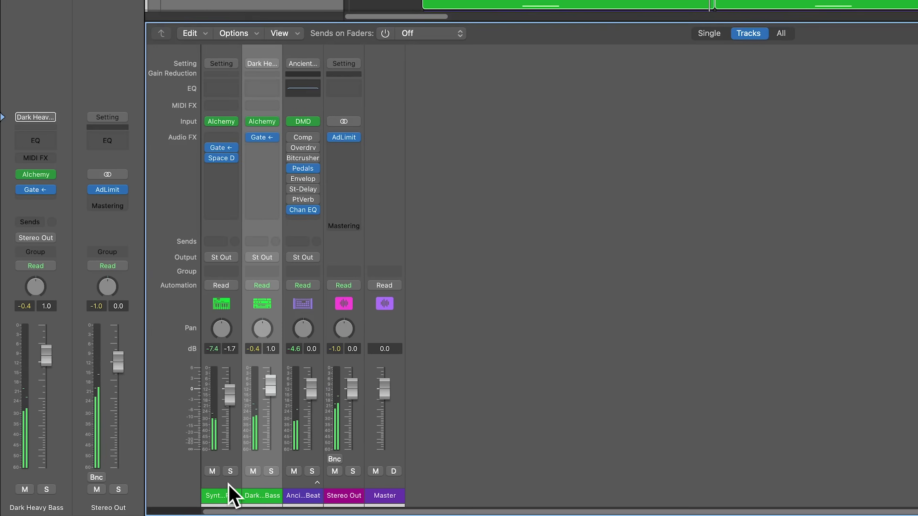
# Insert Multi Effects > Phat FX (Stereo) into the Synth String Pad's empty Audio FX slot.
pyautogui.click(254, 504)
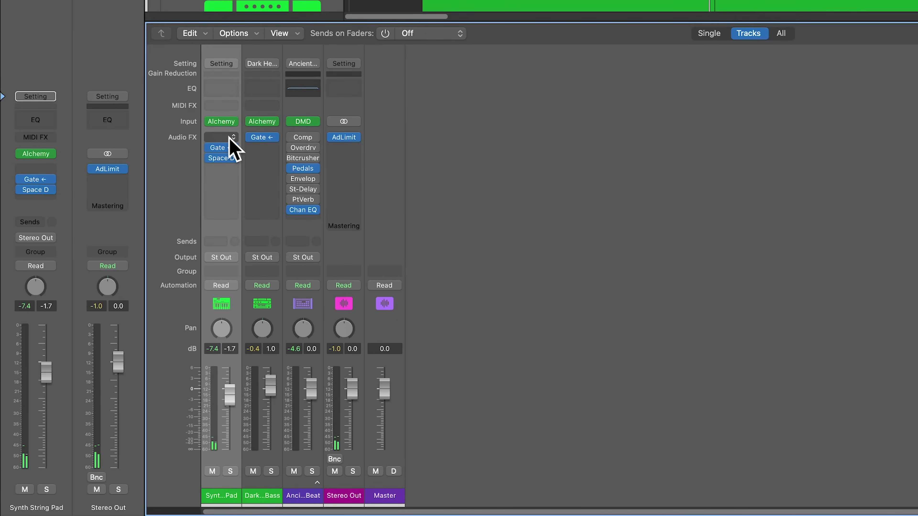
pyautogui.moveTo(221, 149)
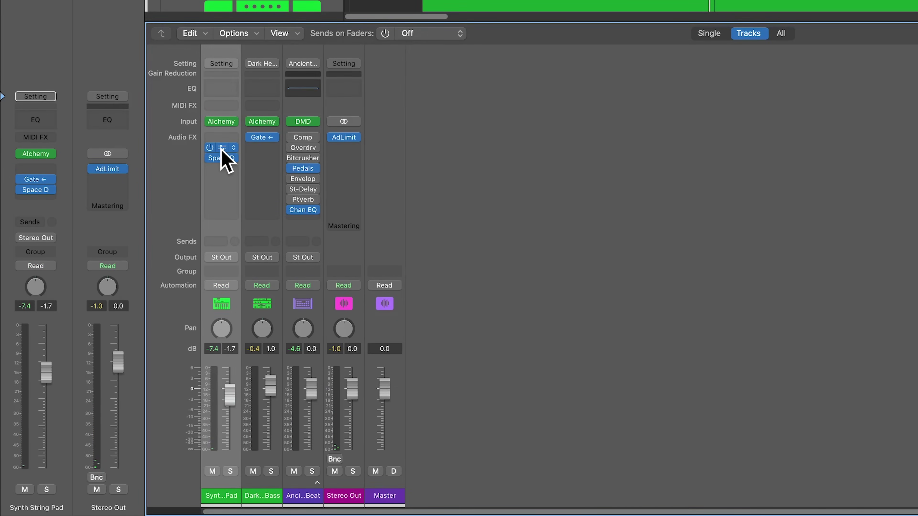
pyautogui.click(223, 145)
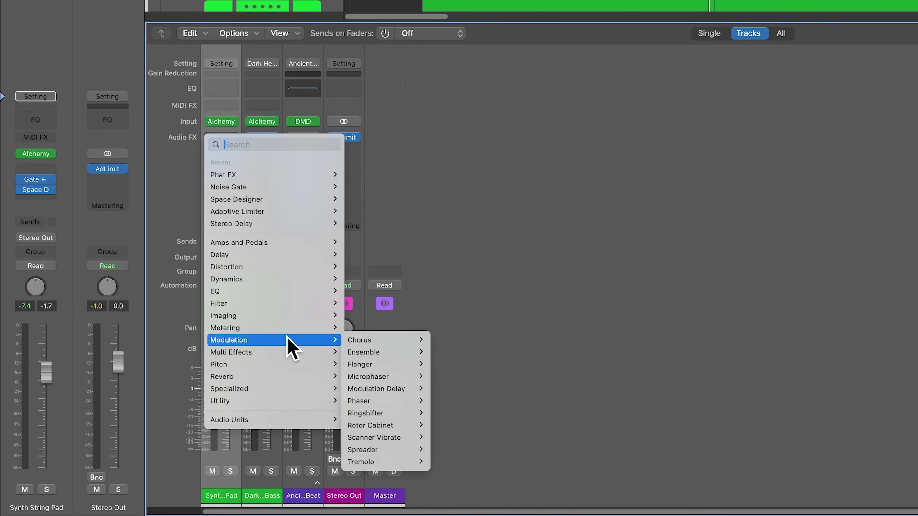
pyautogui.moveTo(293, 329)
pyautogui.moveTo(297, 352)
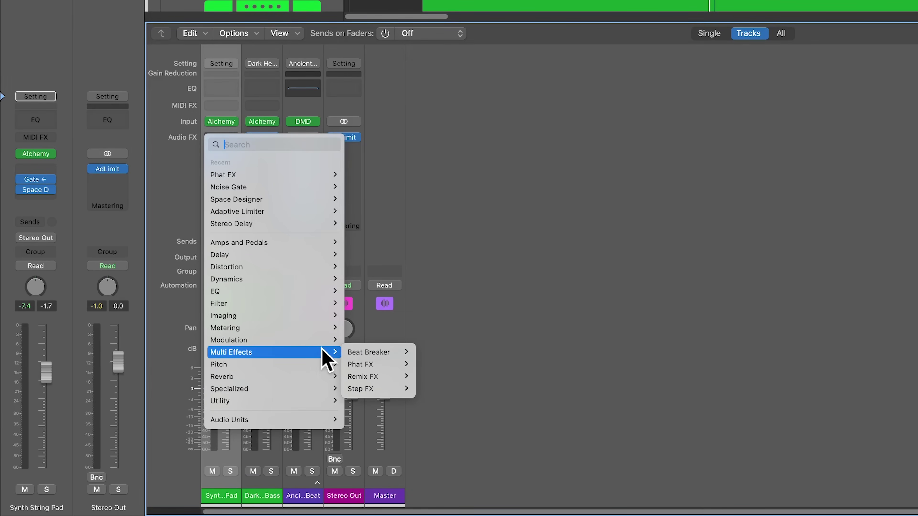
pyautogui.moveTo(388, 366)
pyautogui.click(438, 367)
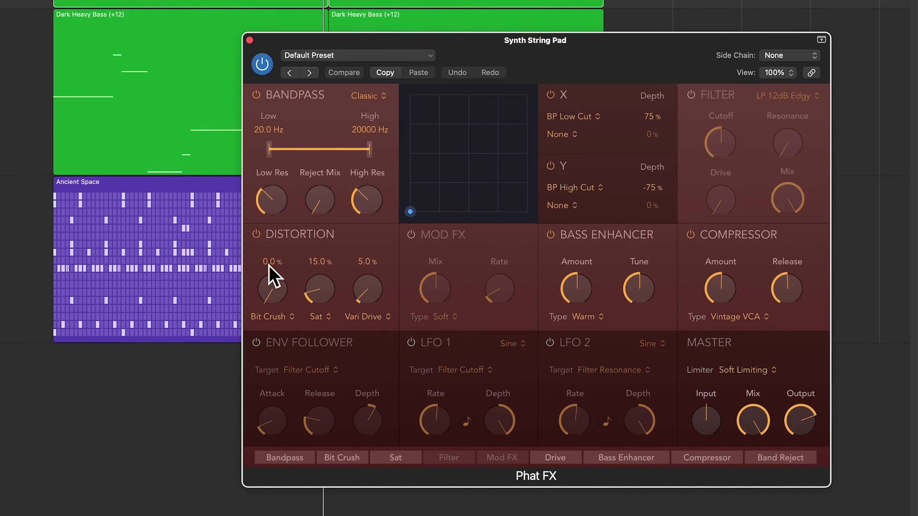
# Switch off the Phat FX Distortion, Bass Enhancer and Compressor modules.
pyautogui.click(257, 234)
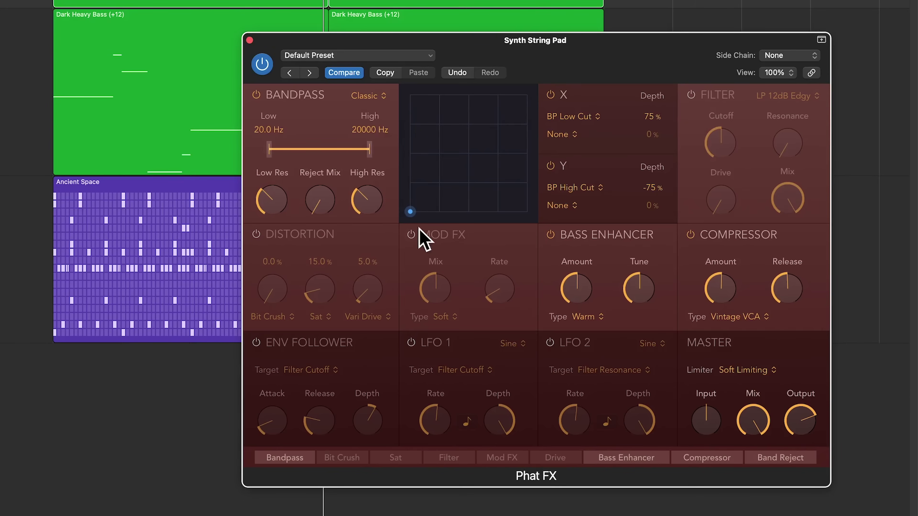
pyautogui.click(549, 236)
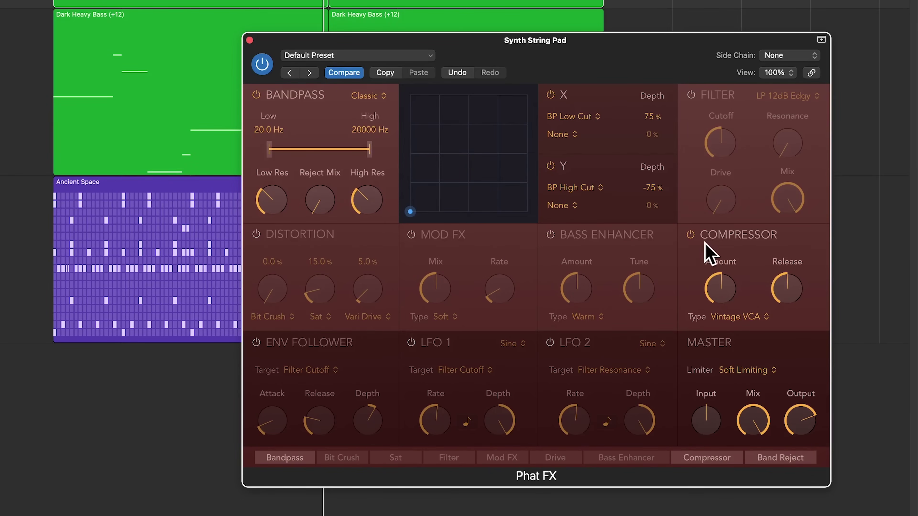
pyautogui.click(690, 234)
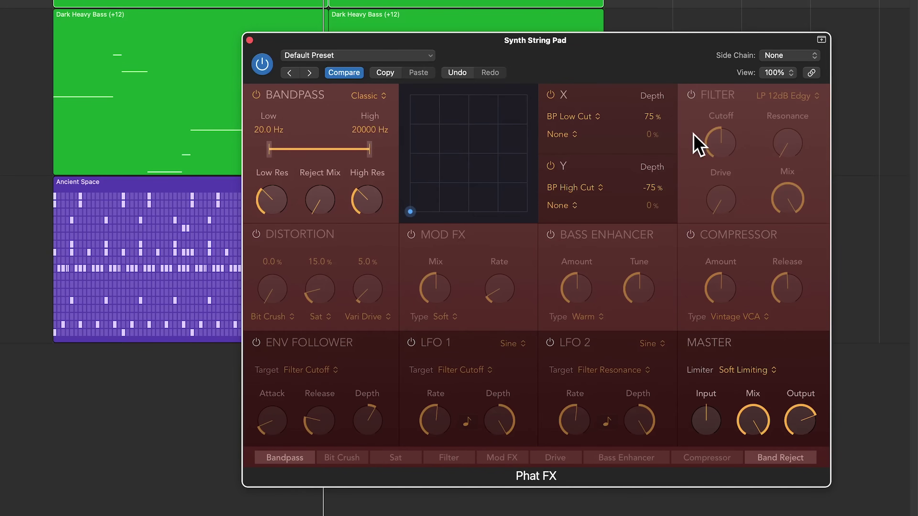
pyautogui.moveTo(373, 170)
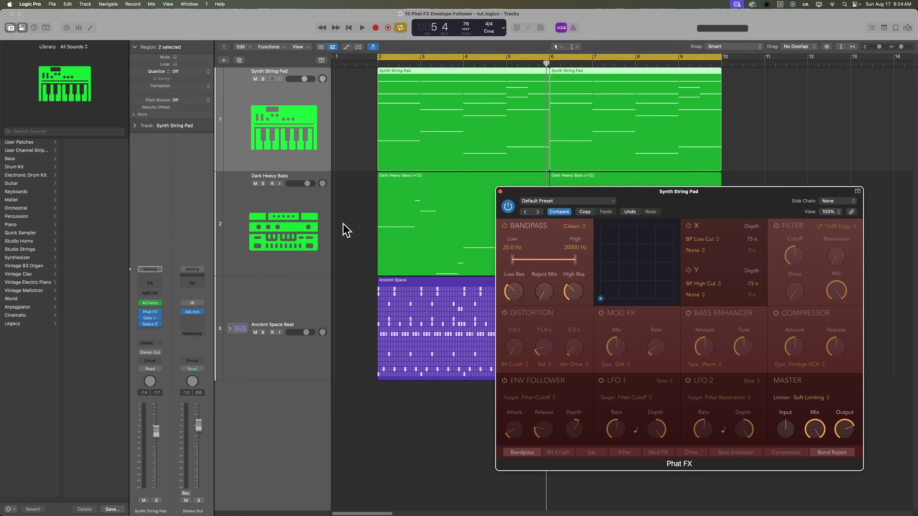
# Mute Dark Heavy Bass, solo Ancient Space Beat and expand its drum stack.
pyautogui.click(255, 184)
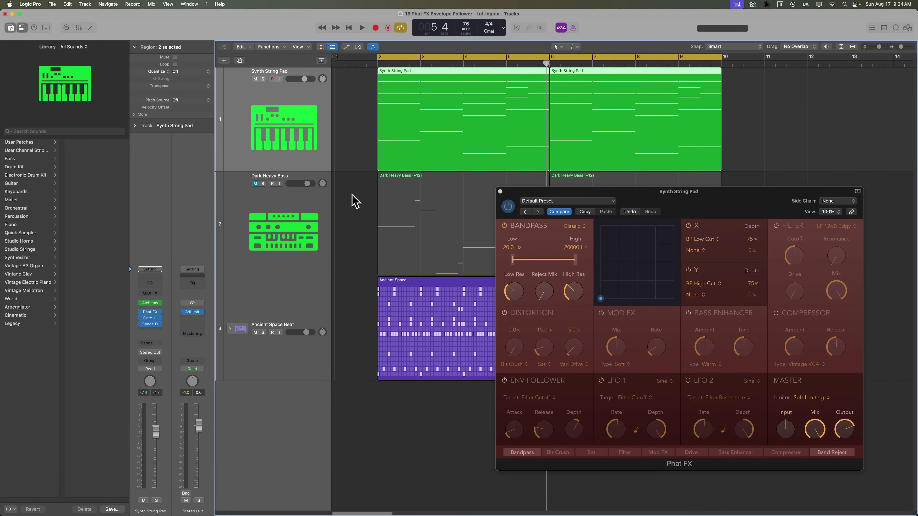
pyautogui.click(302, 301)
pyautogui.press('s')
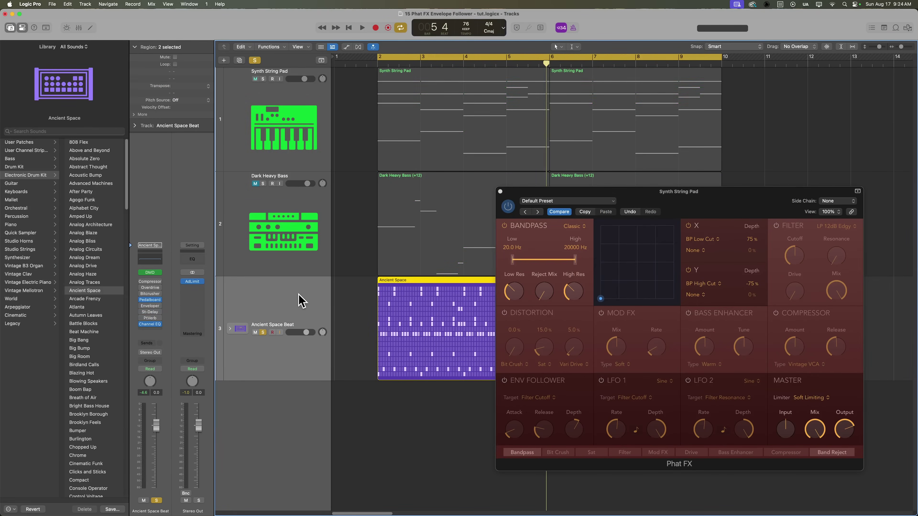
pyautogui.click(229, 329)
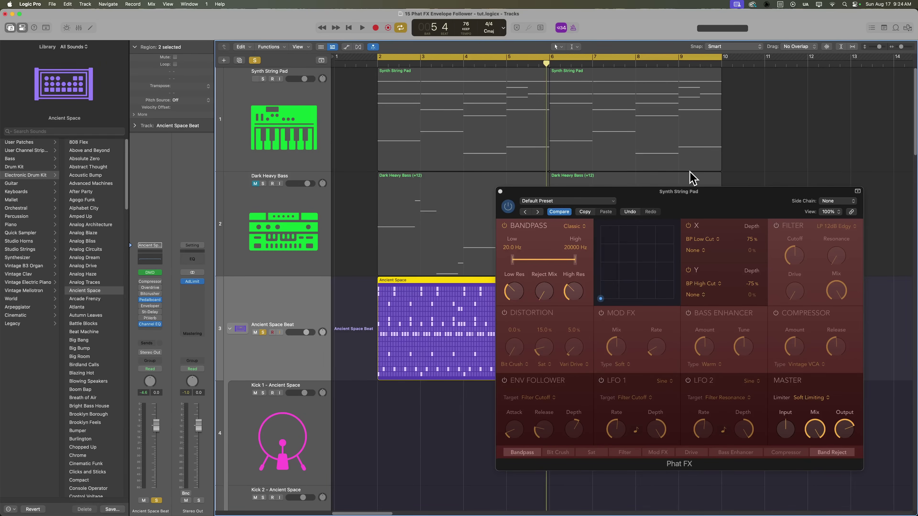
# Play the soloed drums, select the Hi-Hat 3 kit-piece track, then stop playback.
pyautogui.scroll(-10, 352, 246)
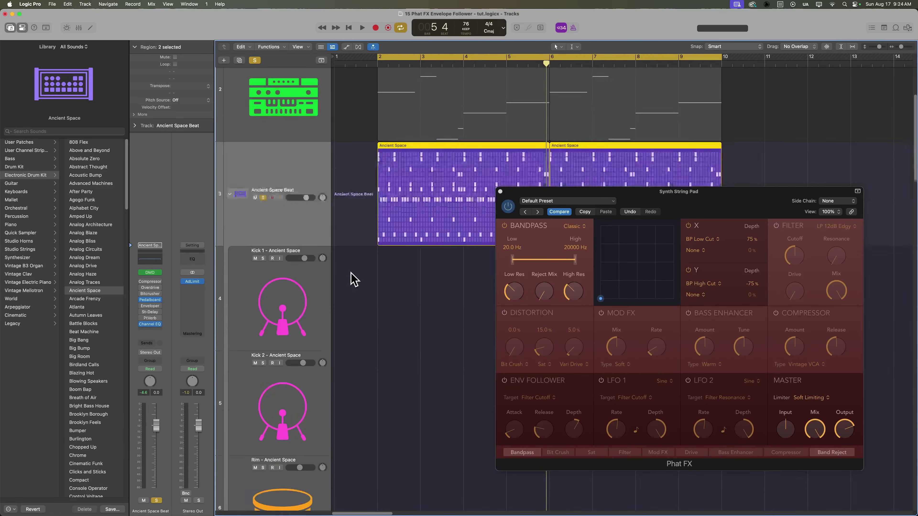
pyautogui.press('space')
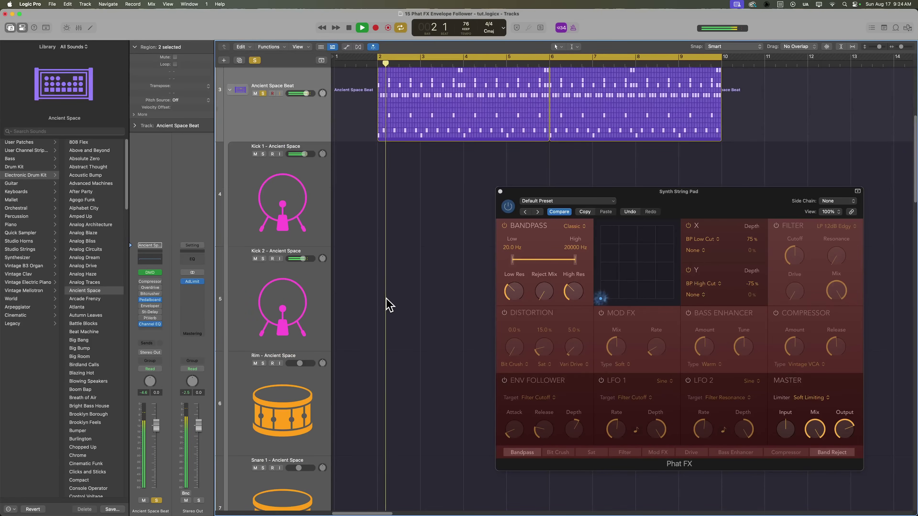
pyautogui.scroll(-5, 385, 303)
pyautogui.scroll(-7, 381, 311)
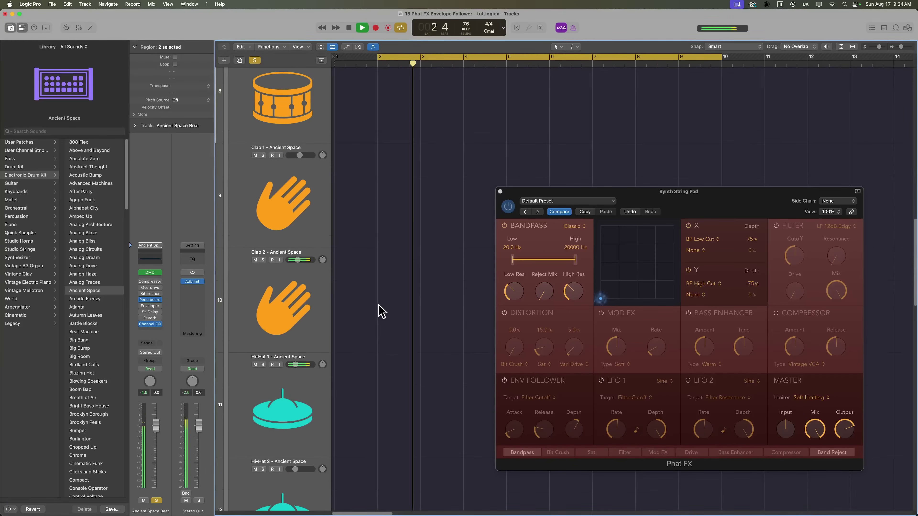
pyautogui.scroll(-2, 381, 311)
pyautogui.click(300, 382)
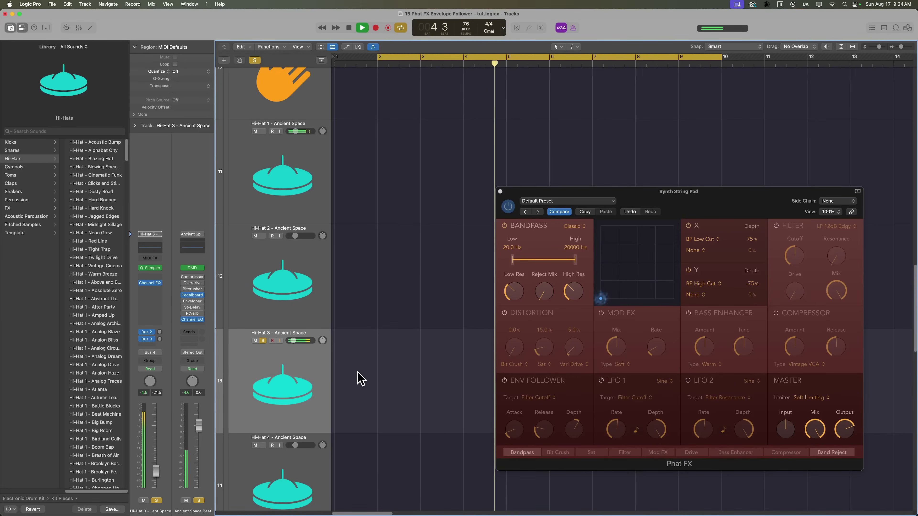
pyautogui.press('space')
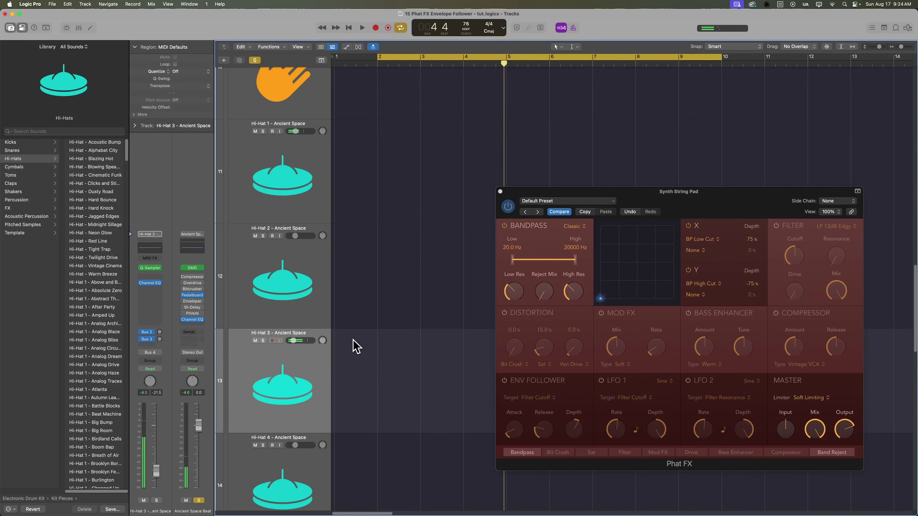
pyautogui.scroll(15, 353, 344)
# Set the Phat FX side-chain source to Hi-Hat 3 (Inst 11).
pyautogui.click(838, 201)
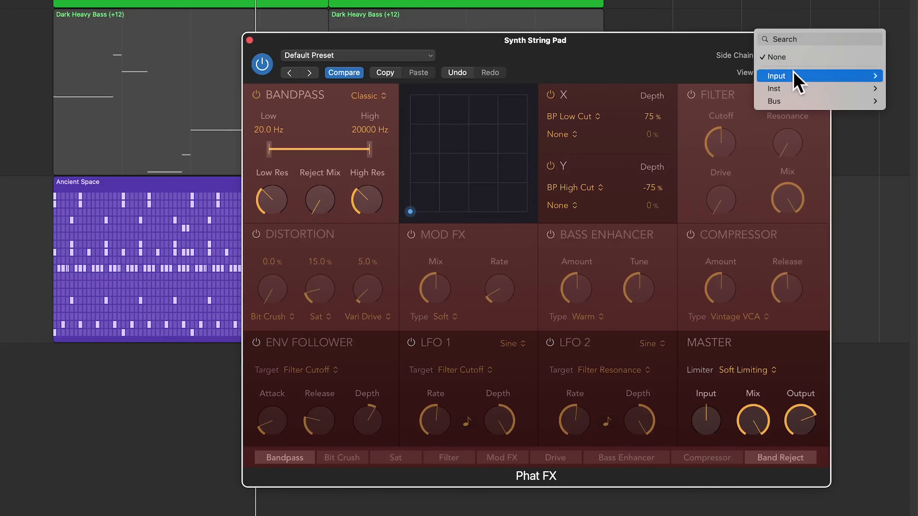
pyautogui.moveTo(793, 89)
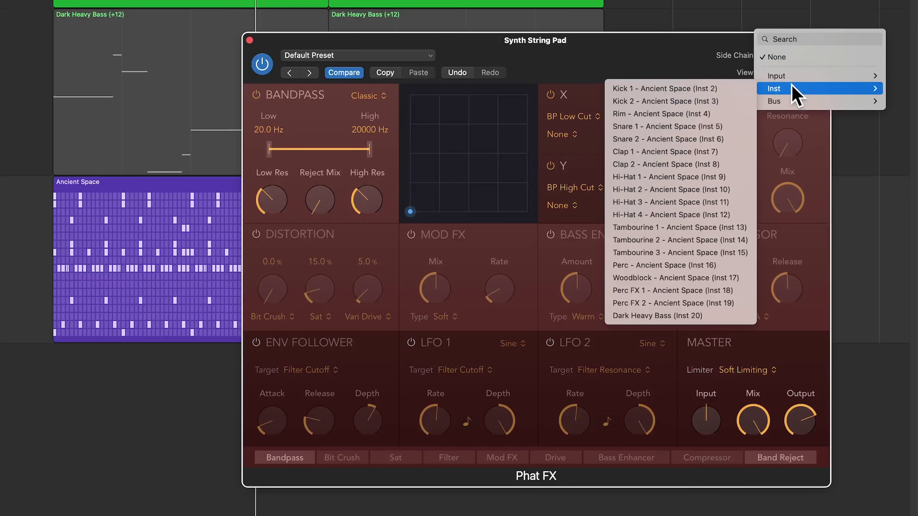
pyautogui.click(681, 203)
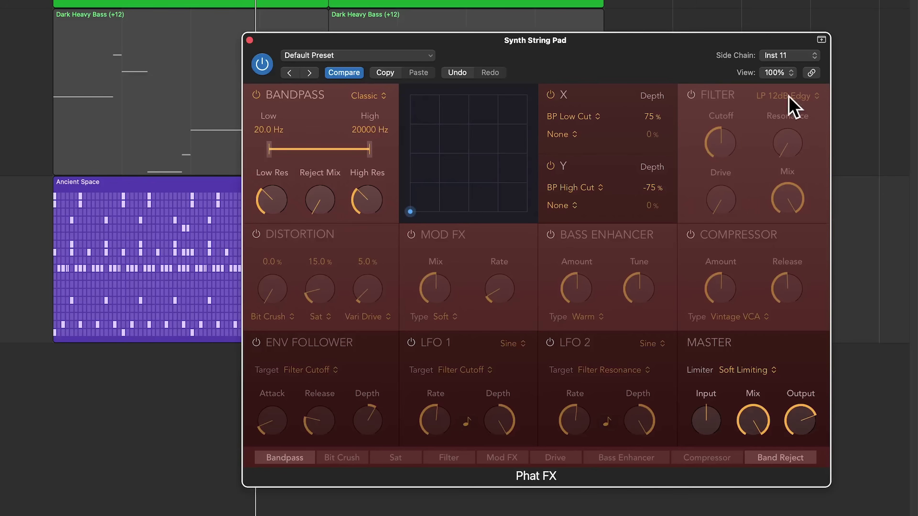
# Enable Env Follower and Filter, set cutoff to about 257.6 Hz, and start playback.
pyautogui.click(256, 342)
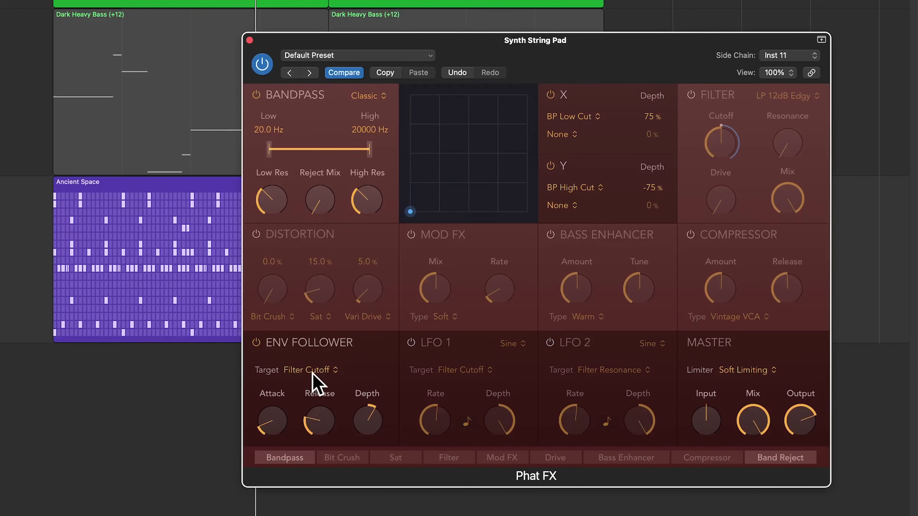
pyautogui.click(691, 94)
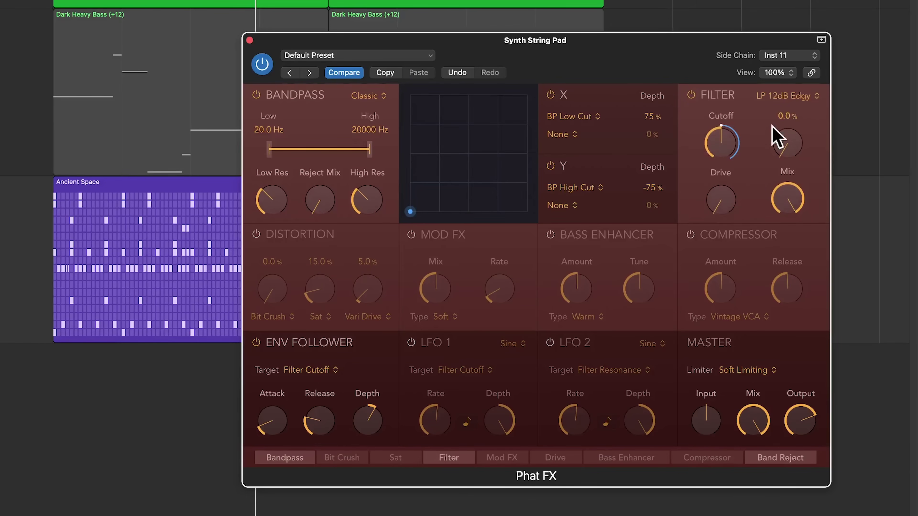
pyautogui.moveTo(725, 157); pyautogui.dragTo(711, 202)
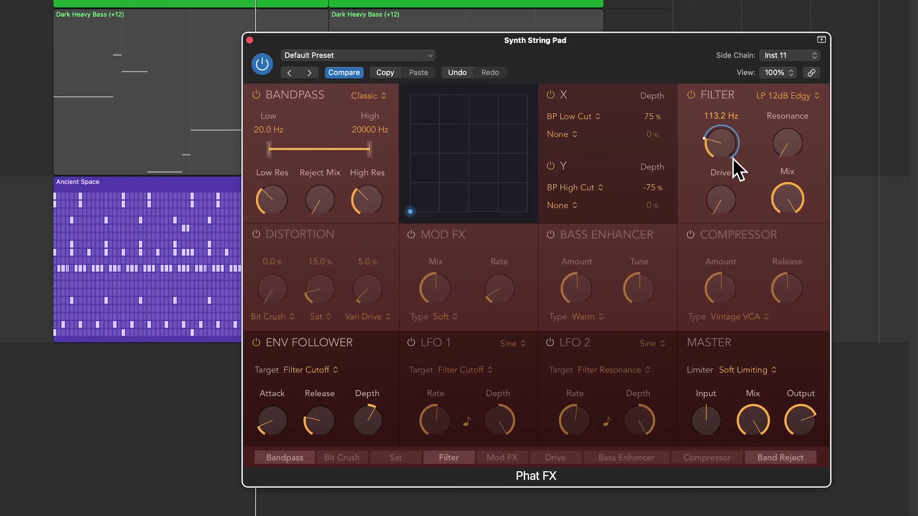
pyautogui.click(257, 342)
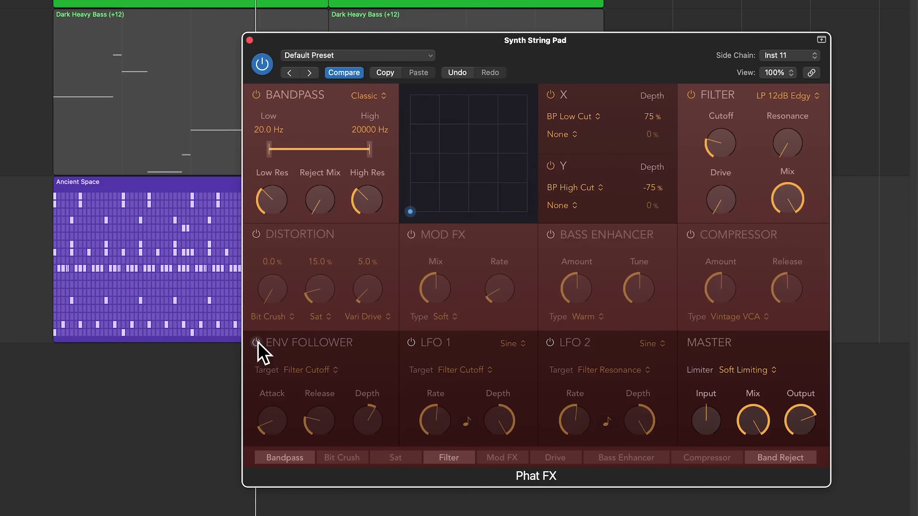
pyautogui.moveTo(737, 144)
pyautogui.mouseDown()
pyautogui.moveTo(742, 92)
pyautogui.moveTo(739, 148)
pyautogui.mouseUp()
pyautogui.click(257, 342)
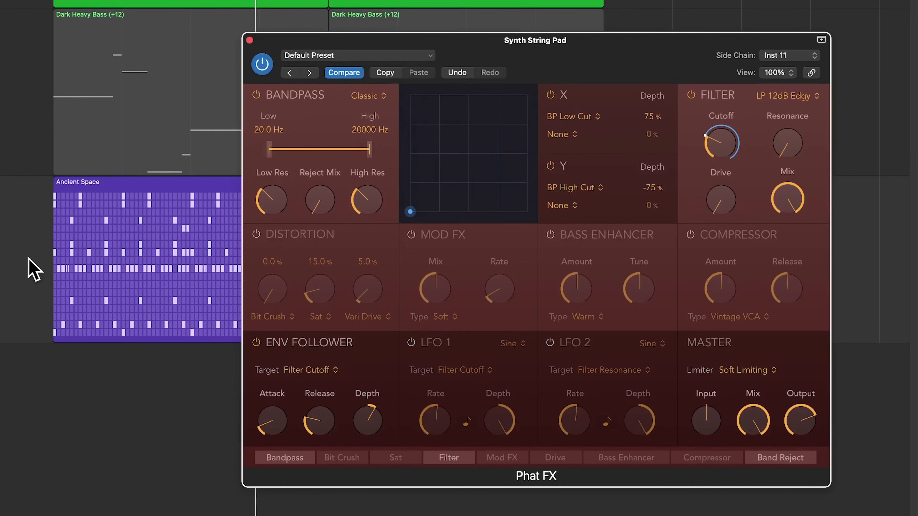
pyautogui.press('space')
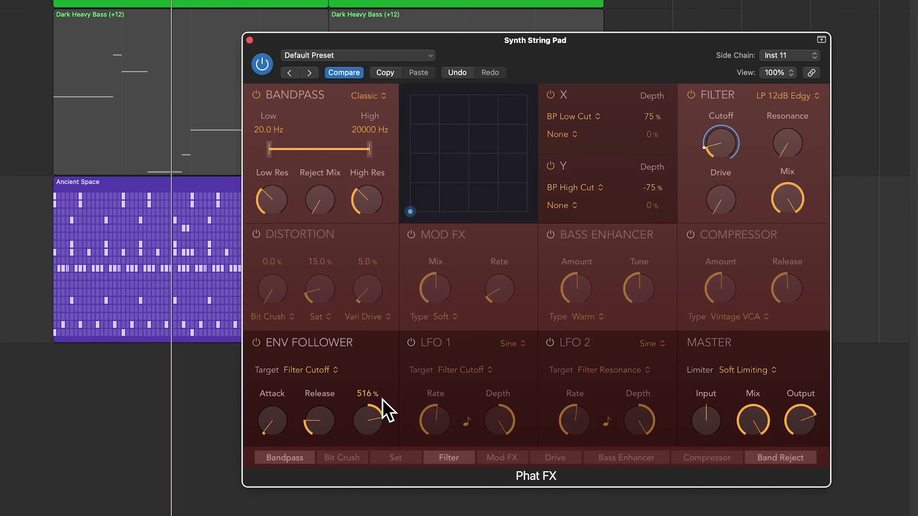
# Set Env Follower depth 266%, release 0.20 s, filter Drive 50.5% and master output -4.4 dB.
pyautogui.moveTo(360, 420); pyautogui.dragTo(372, 442)
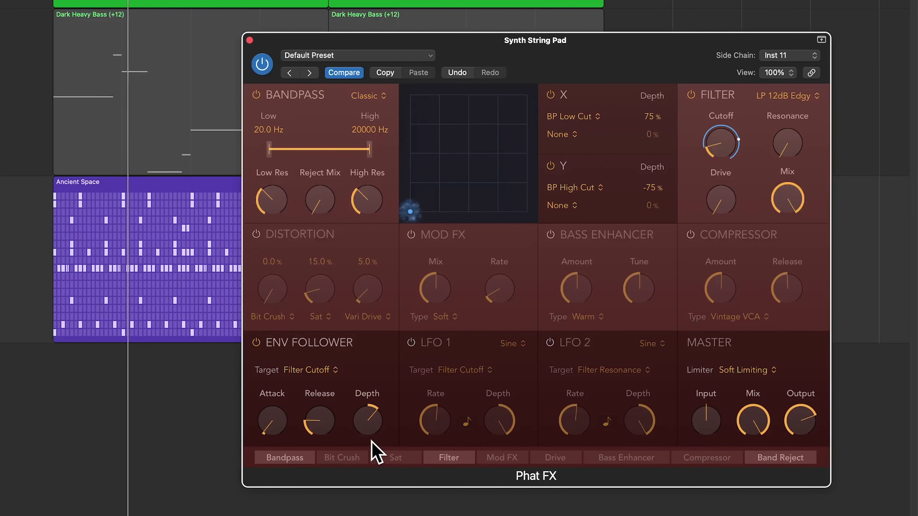
pyautogui.moveTo(328, 428); pyautogui.dragTo(388, 401)
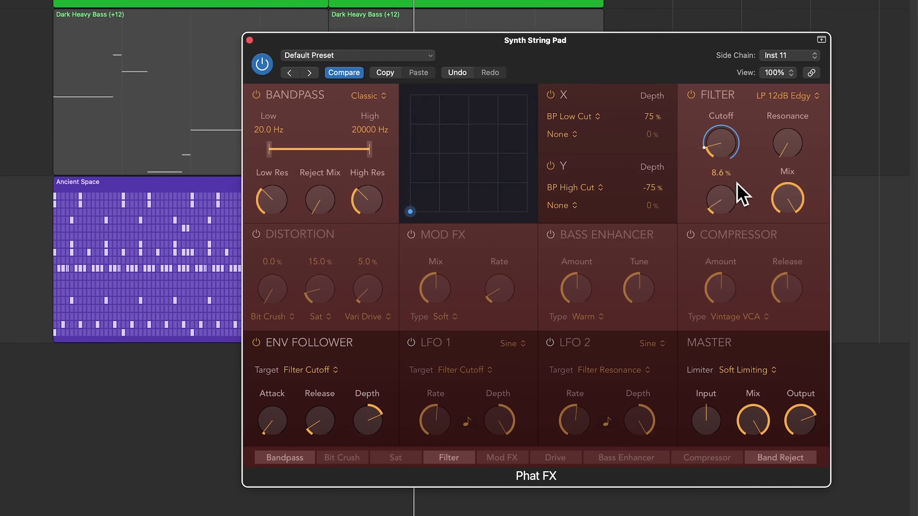
pyautogui.moveTo(737, 182); pyautogui.dragTo(749, 137)
pyautogui.moveTo(728, 212); pyautogui.dragTo(759, 172)
pyautogui.moveTo(801, 420)
pyautogui.mouseDown()
pyautogui.moveTo(796, 447)
pyautogui.moveTo(810, 437)
pyautogui.moveTo(811, 417)
pyautogui.mouseUp()
pyautogui.moveTo(735, 191); pyautogui.dragTo(703, 206)
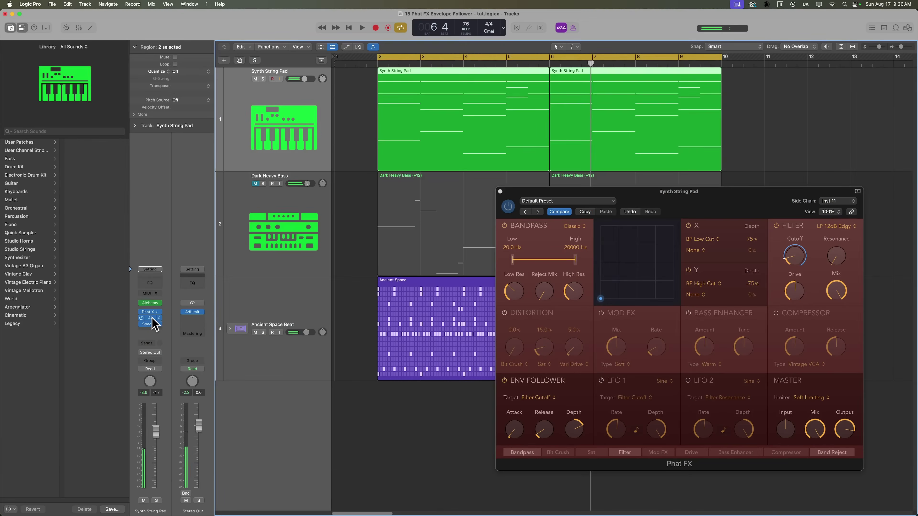
# Open the pad's Noise Gate, raise Ducking to -20 dB during playback, then close it.
pyautogui.click(148, 318)
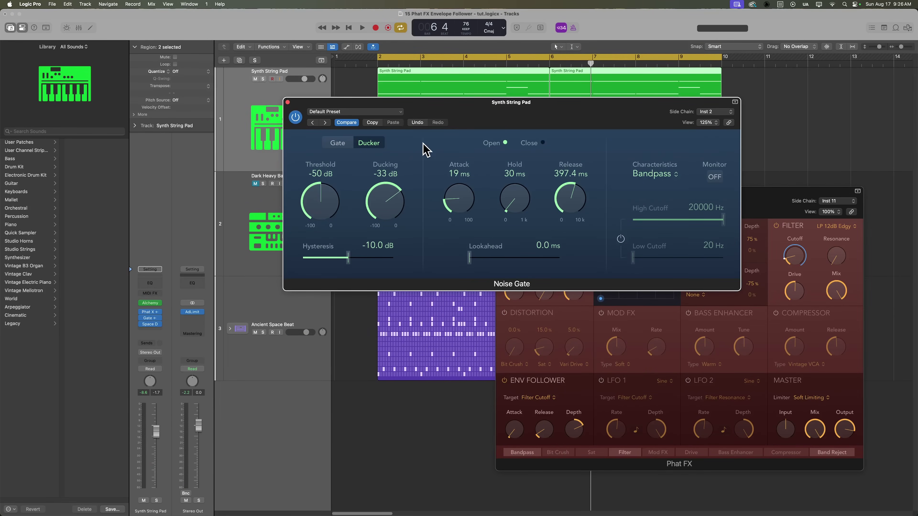
pyautogui.press('space')
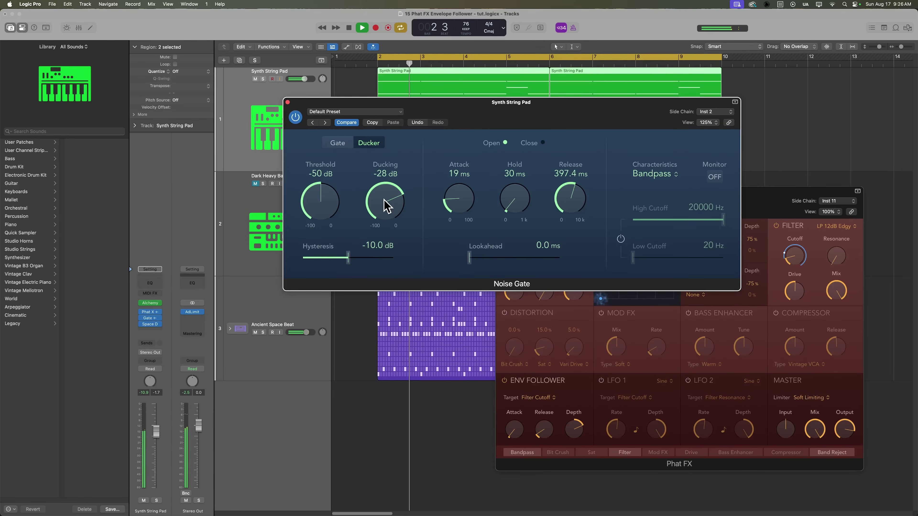
pyautogui.moveTo(397, 205); pyautogui.dragTo(397, 197)
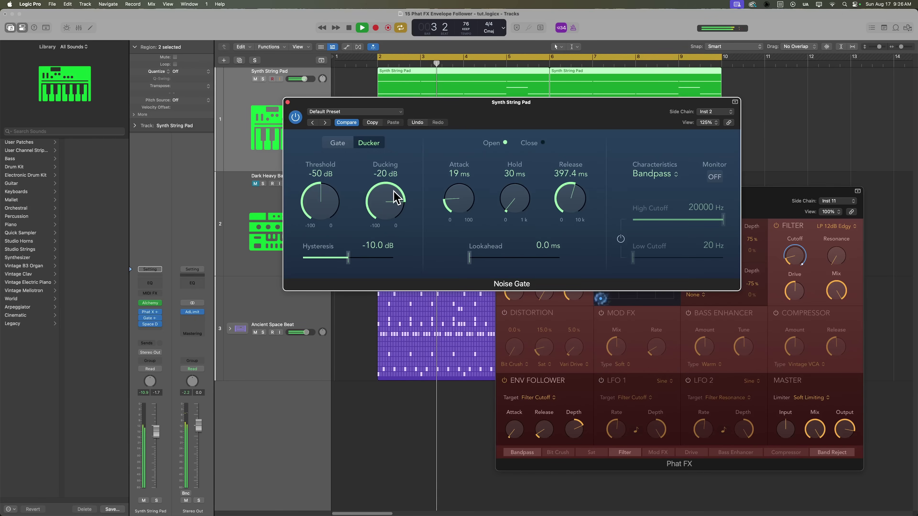
pyautogui.click(287, 102)
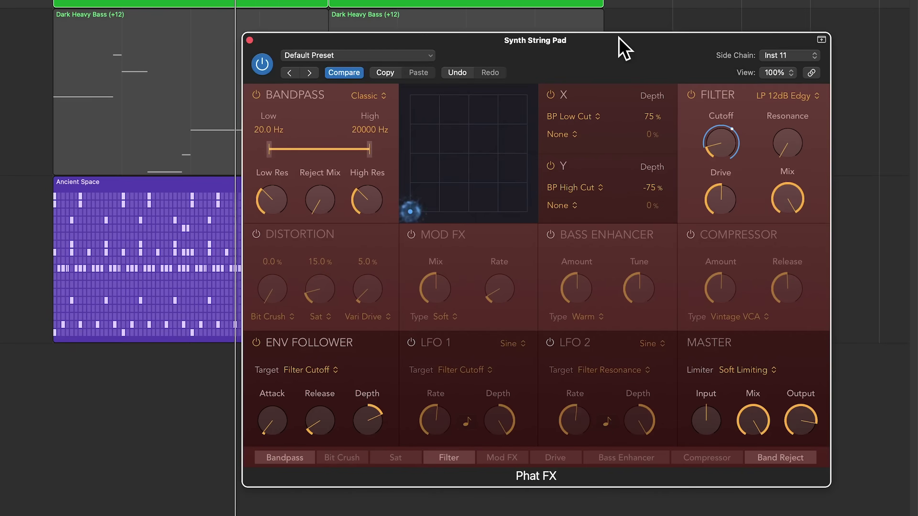
# Shorten the Env Follower Release, raise its Depth, and turn Filter Cutoff down to 20.0 Hz.
pyautogui.moveTo(434, 447)
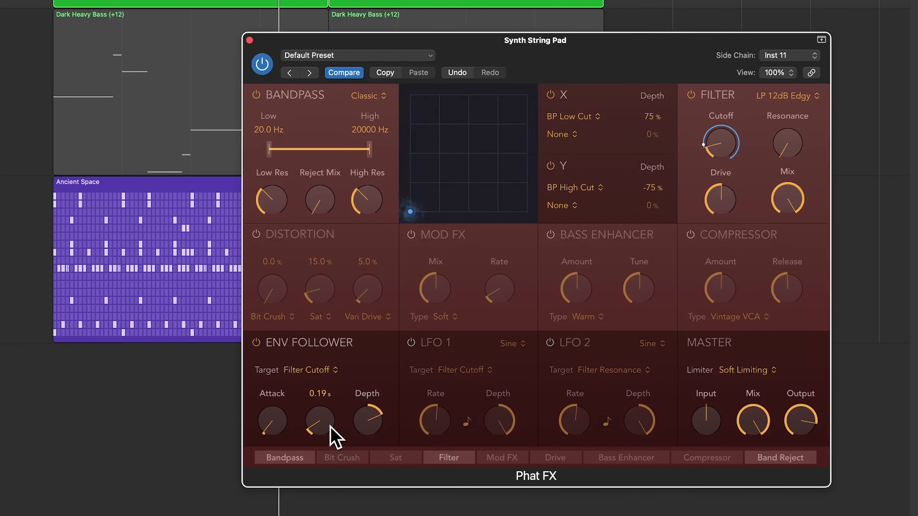
pyautogui.scroll(-5, 325, 425)
pyautogui.scroll(-2, 327, 428)
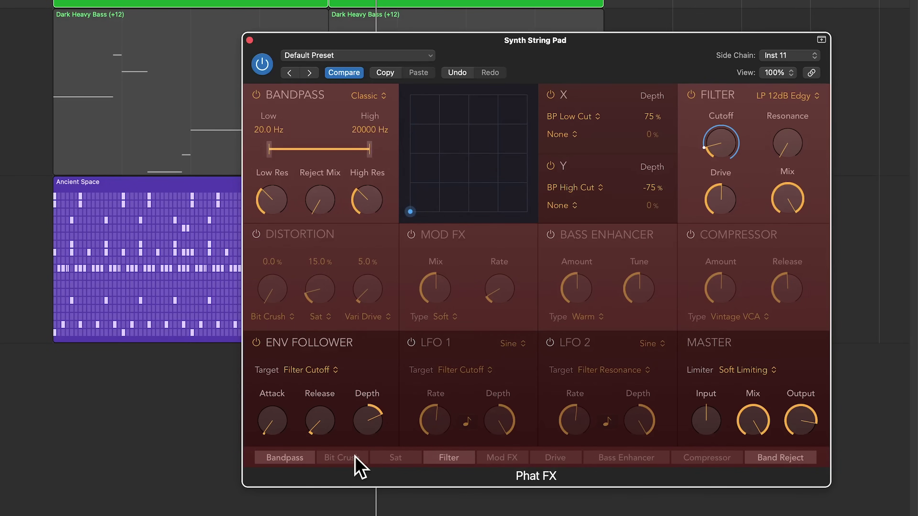
pyautogui.moveTo(340, 434); pyautogui.dragTo(332, 392)
pyautogui.moveTo(334, 416); pyautogui.dragTo(313, 468)
pyautogui.moveTo(368, 429); pyautogui.dragTo(374, 398)
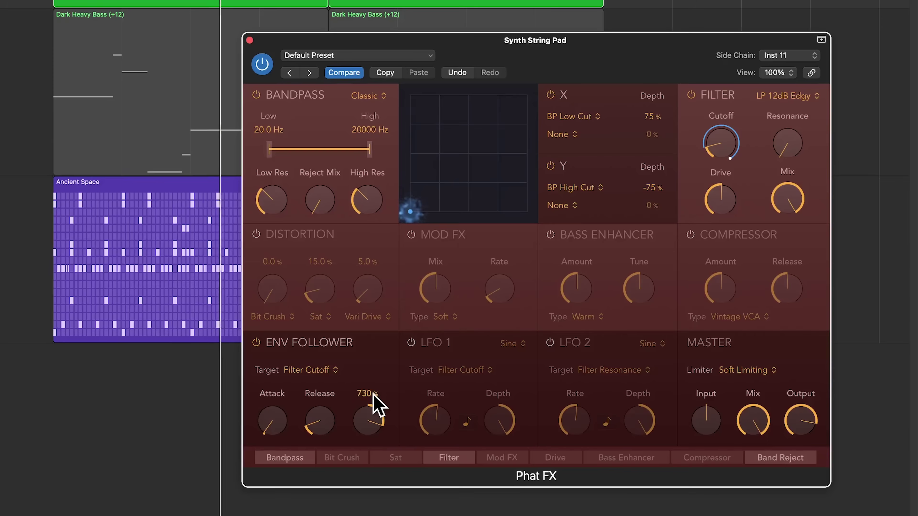
pyautogui.moveTo(718, 159); pyautogui.dragTo(711, 219)
pyautogui.moveTo(367, 421)
pyautogui.mouseDown()
pyautogui.moveTo(365, 431)
pyautogui.moveTo(328, 439)
pyautogui.moveTo(361, 436)
pyautogui.mouseUp()
# Restart playback, select the Dark Heavy Bass region, and bring the Phat FX window back to front.
pyautogui.press('space')
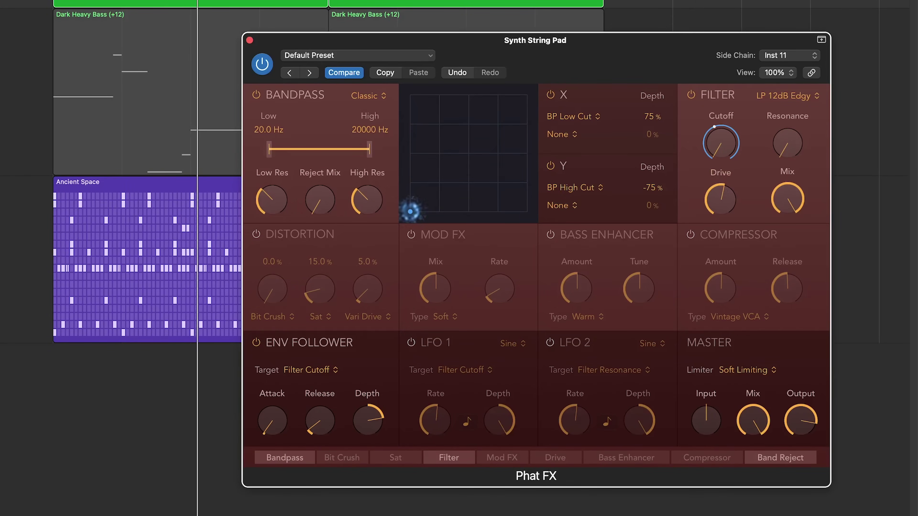
pyautogui.click(62, 116)
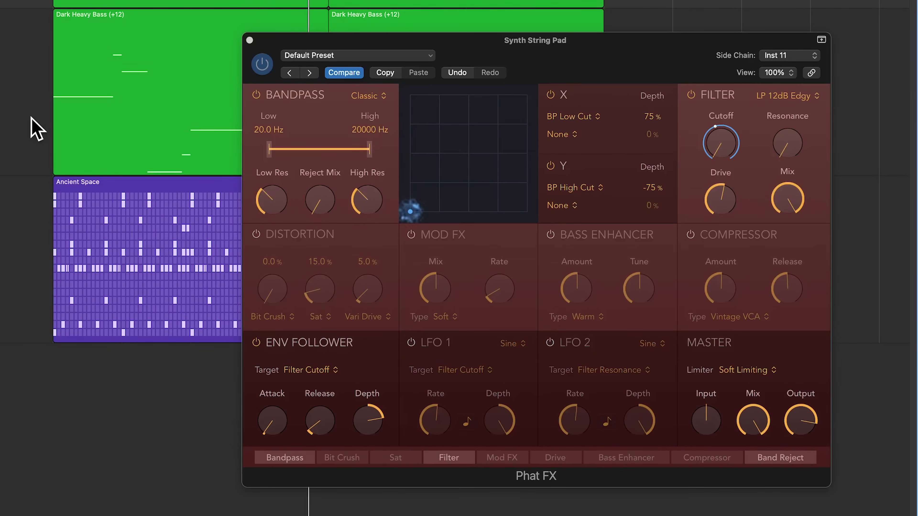
pyautogui.click(644, 63)
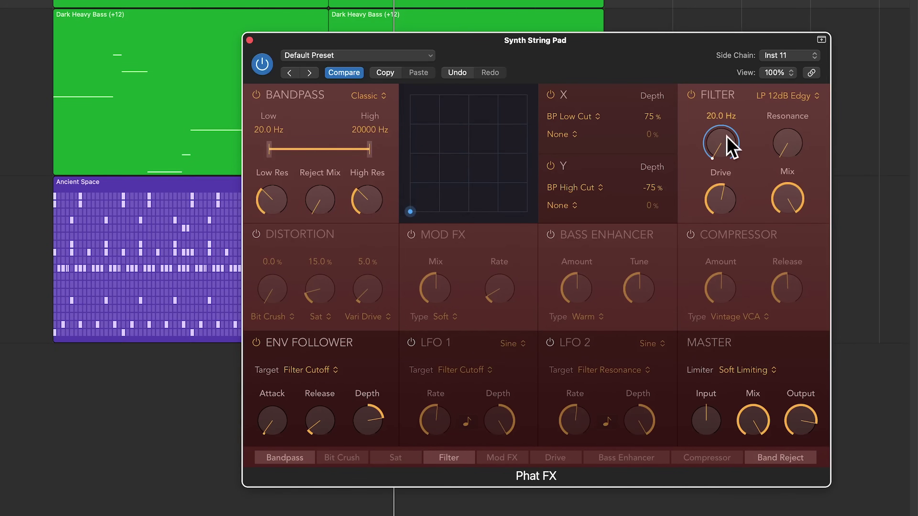
# Switch off the Filter module and route the Env Follower to Master Output.
pyautogui.click(691, 95)
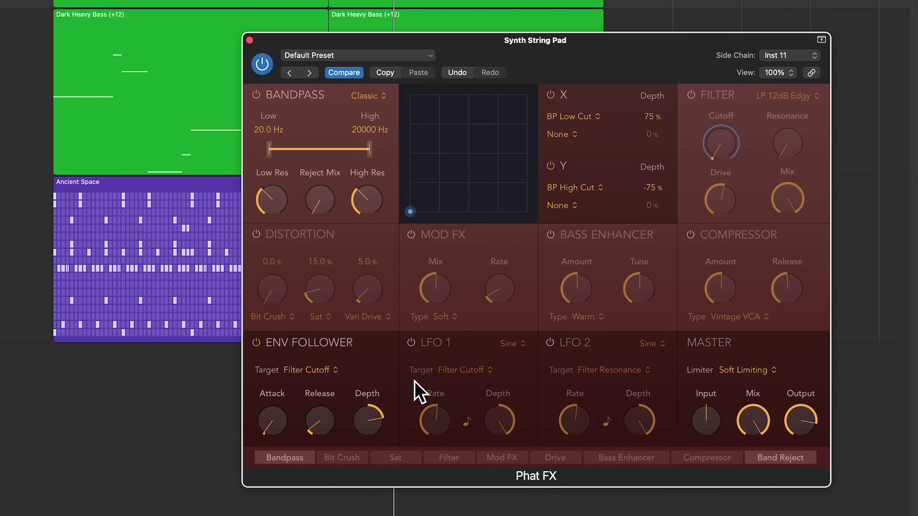
pyautogui.click(306, 370)
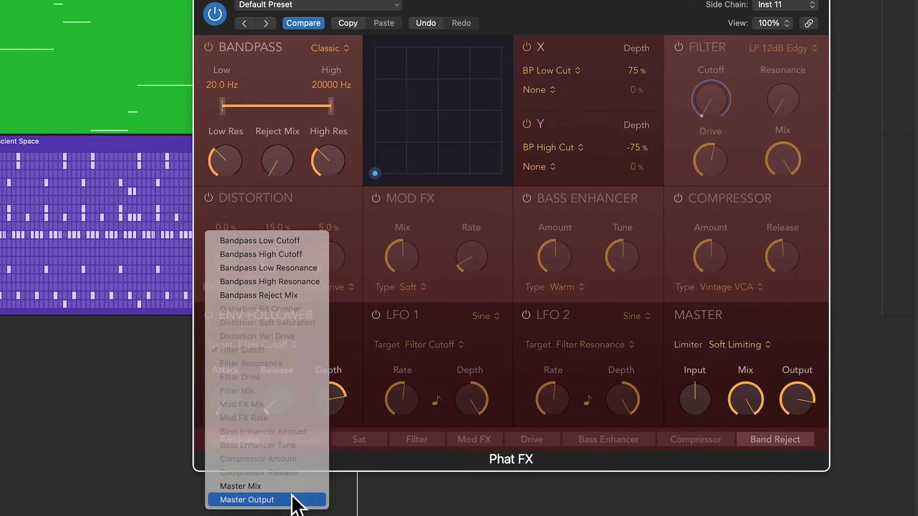
pyautogui.click(206, 486)
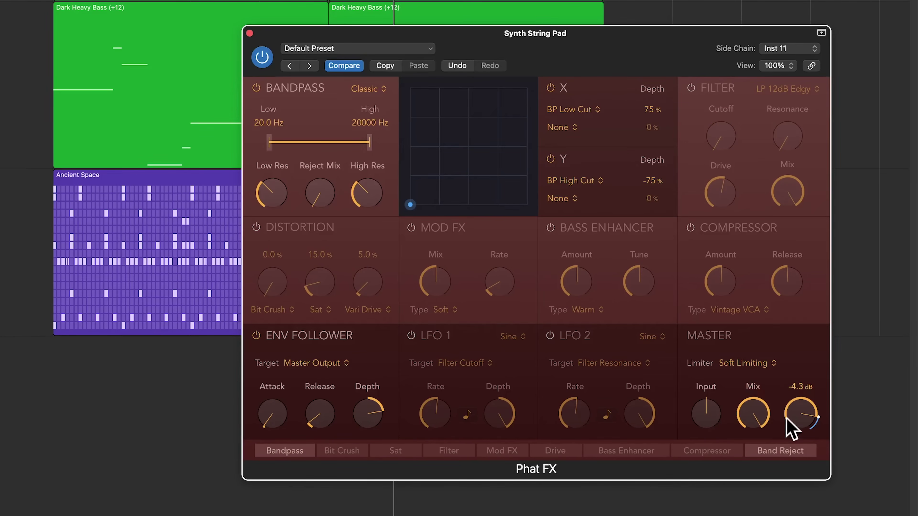
# Lower Master Output, push Env Follower Depth to 800%, and raise Master Input to 4.4 dB.
pyautogui.moveTo(795, 430); pyautogui.dragTo(795, 443)
pyautogui.moveTo(369, 425); pyautogui.dragTo(393, 375)
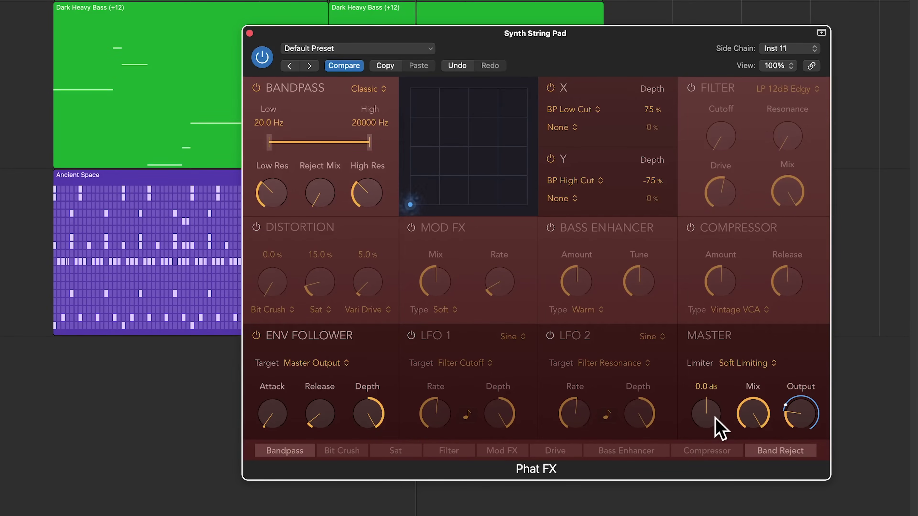
pyautogui.moveTo(713, 417)
pyautogui.mouseDown()
pyautogui.moveTo(727, 392)
pyautogui.moveTo(713, 434)
pyautogui.mouseUp()
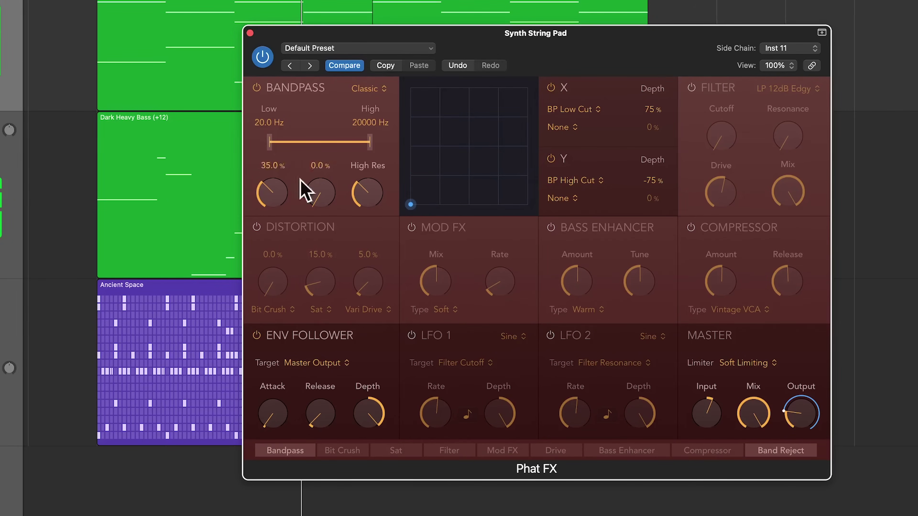
# Turn on LFO 1 targeting Bandpass High Cutoff at a 4 Bars rate with reduced Depth.
pyautogui.click(411, 336)
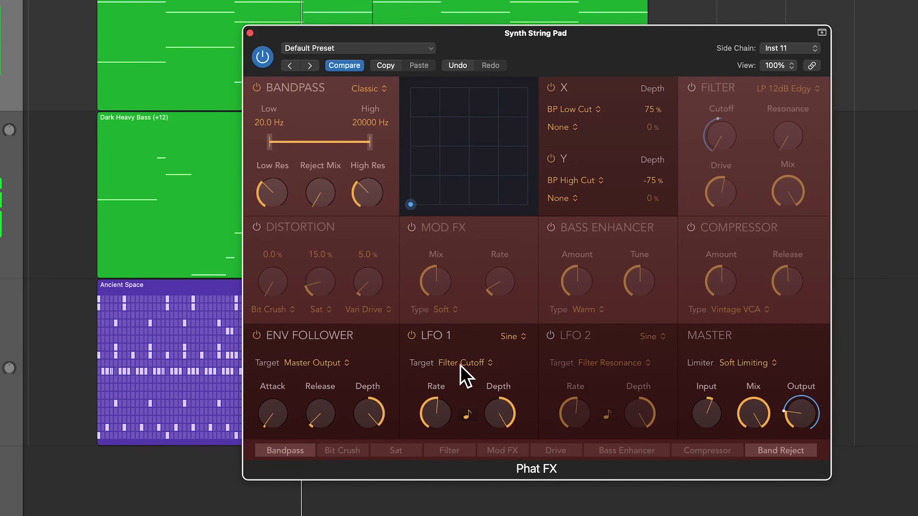
pyautogui.moveTo(370, 142); pyautogui.dragTo(320, 148)
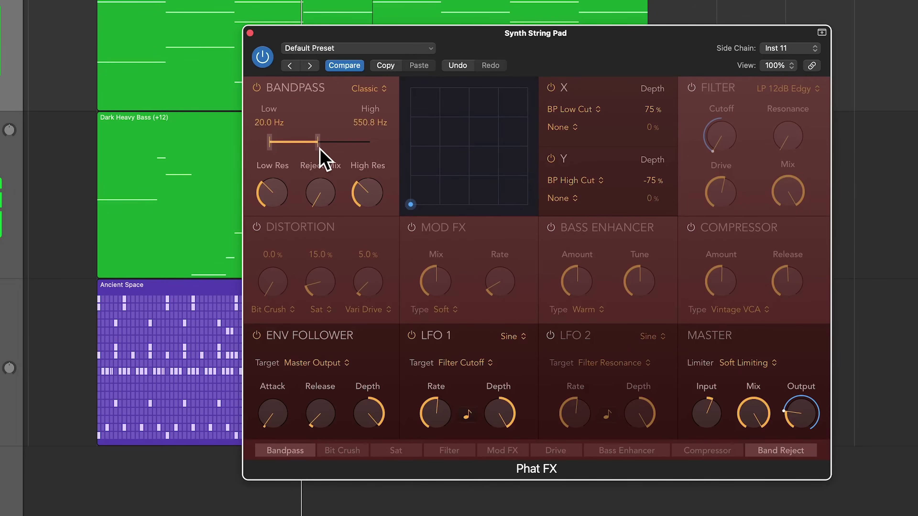
pyautogui.click(464, 363)
pyautogui.click(492, 241)
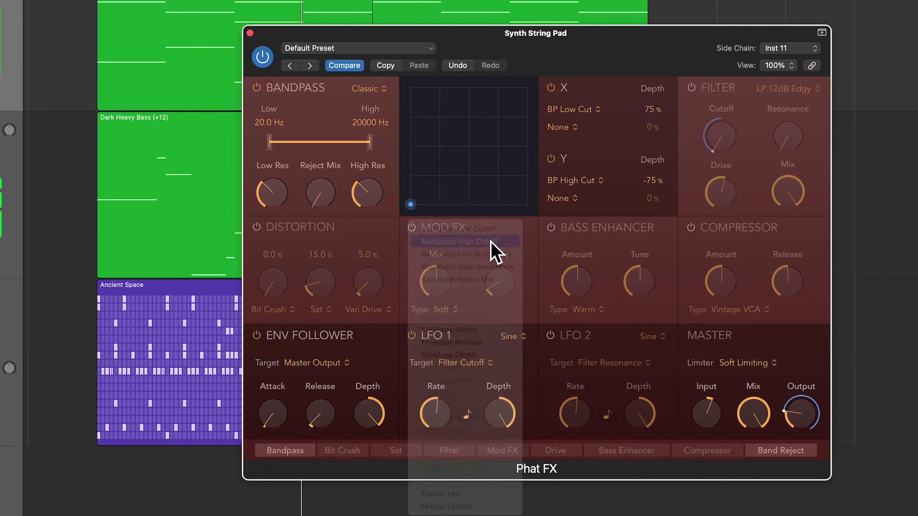
pyautogui.moveTo(369, 142); pyautogui.dragTo(316, 147)
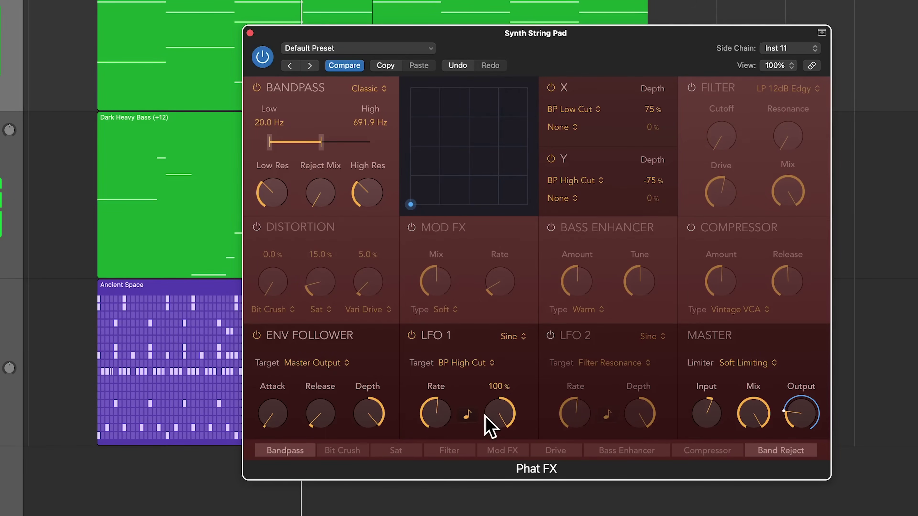
pyautogui.moveTo(433, 428); pyautogui.dragTo(427, 466)
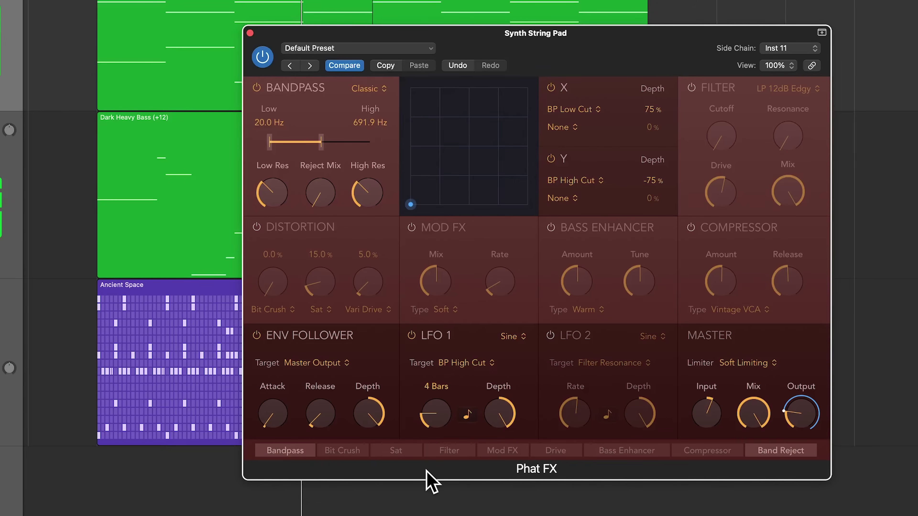
pyautogui.moveTo(498, 425); pyautogui.dragTo(500, 450)
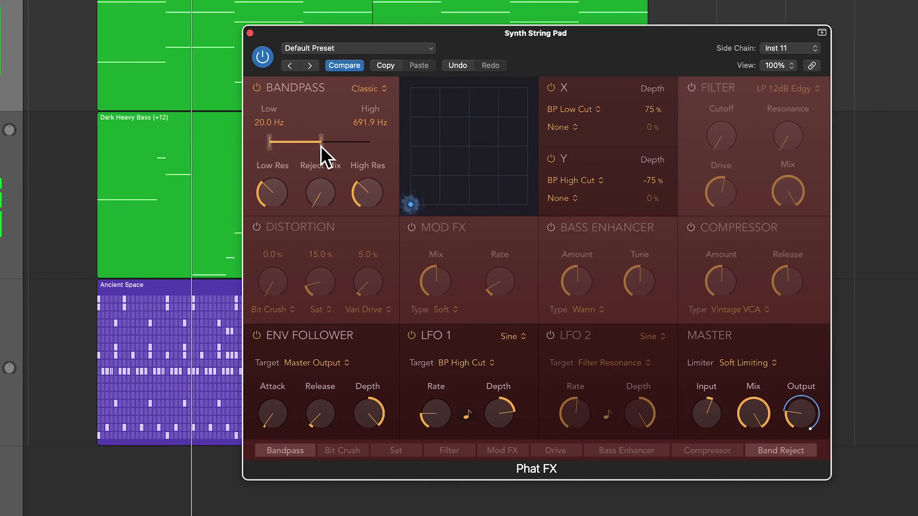
# Sweep Bandpass High back up to 20000 Hz and switch LFO 1 off.
pyautogui.moveTo(321, 144); pyautogui.dragTo(358, 138)
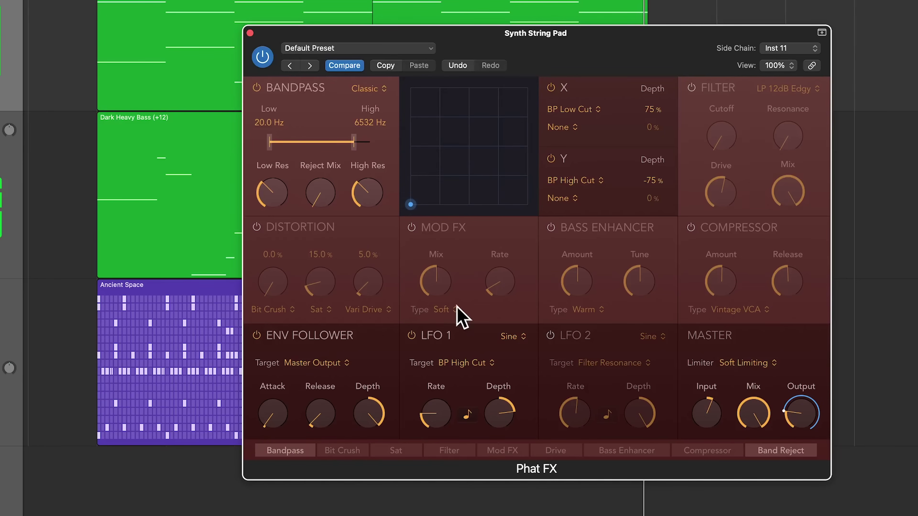
pyautogui.moveTo(354, 142); pyautogui.dragTo(311, 155)
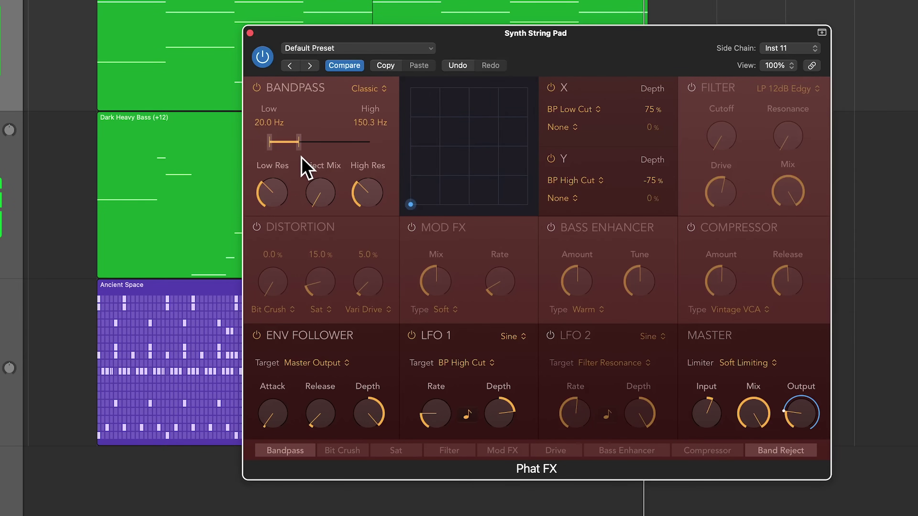
pyautogui.moveTo(302, 155); pyautogui.dragTo(383, 150)
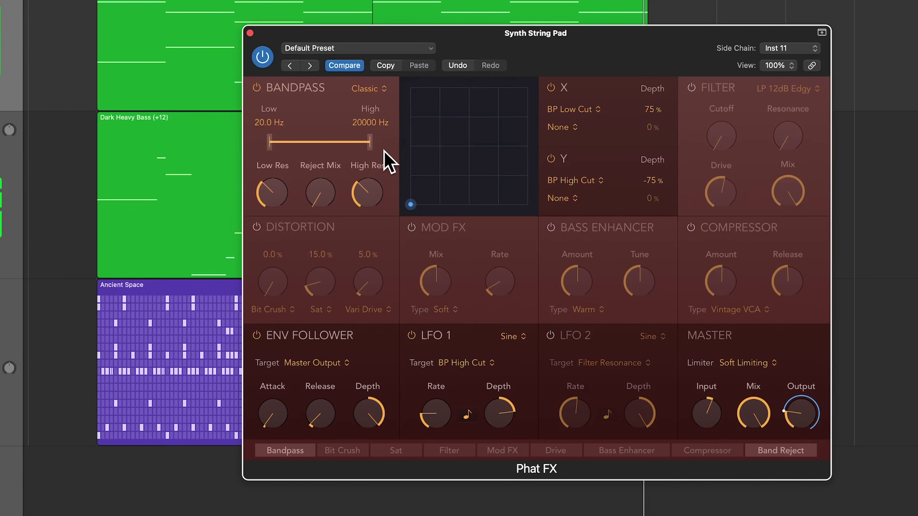
pyautogui.click(412, 335)
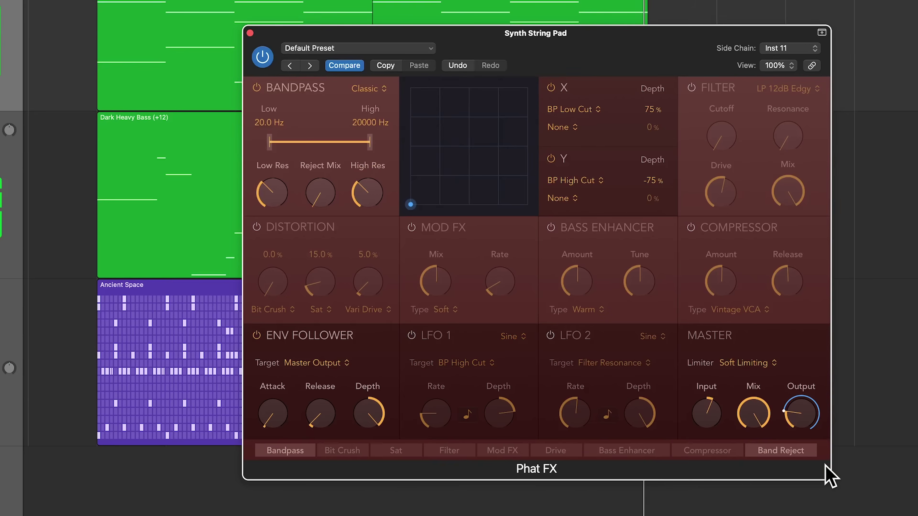
# Route the Env Follower to BP High Cut, drop Bandpass High to 161.1 Hz, and reset Master levels.
pyautogui.keyDown('alt'); pyautogui.click(802, 416); pyautogui.keyUp('alt')
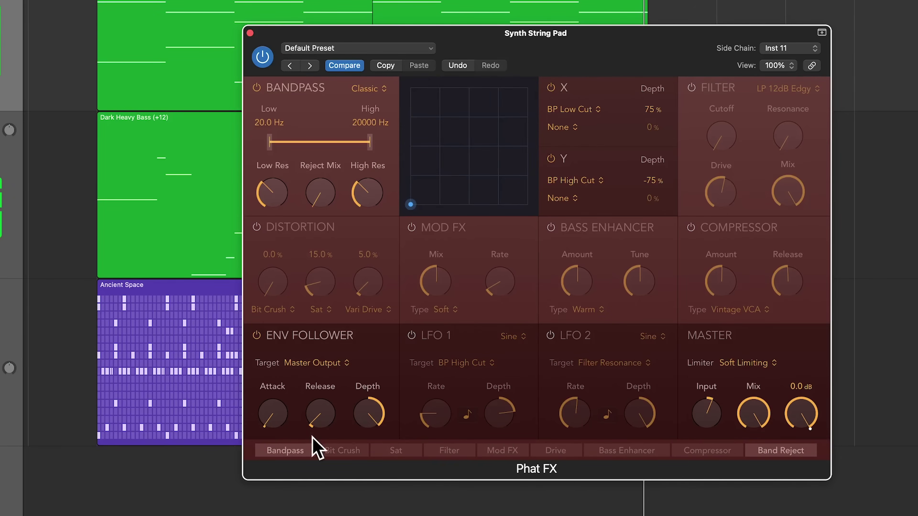
pyautogui.click(312, 363)
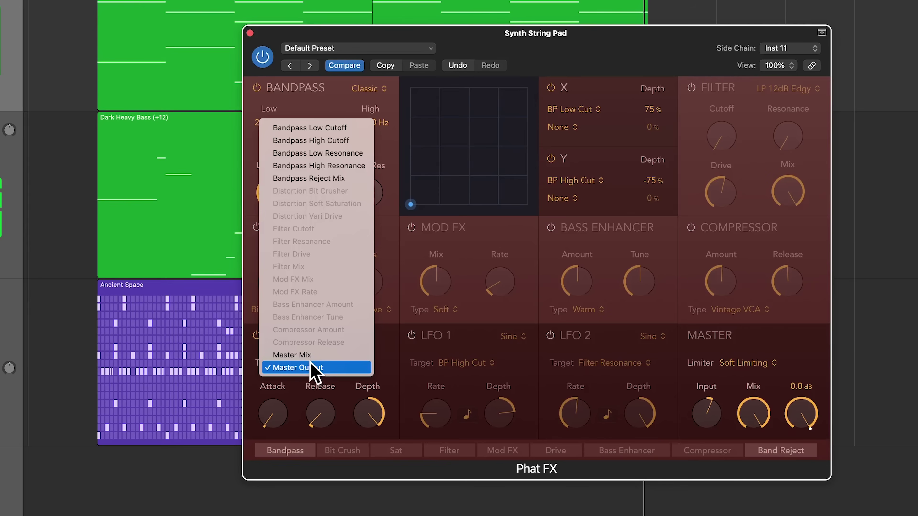
pyautogui.click(296, 140)
pyautogui.moveTo(372, 147); pyautogui.dragTo(297, 154)
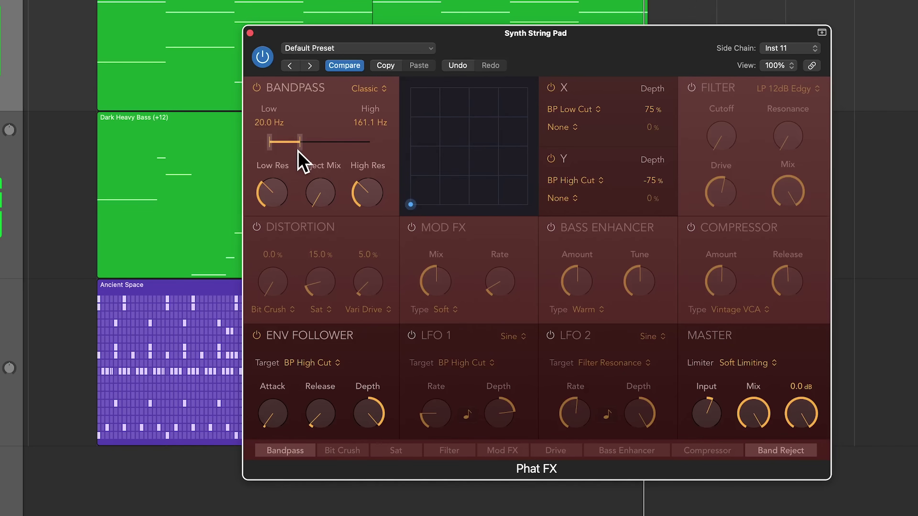
pyautogui.keyDown('alt'); pyautogui.click(709, 414); pyautogui.keyUp('alt')
pyautogui.moveTo(800, 407); pyautogui.dragTo(821, 453)
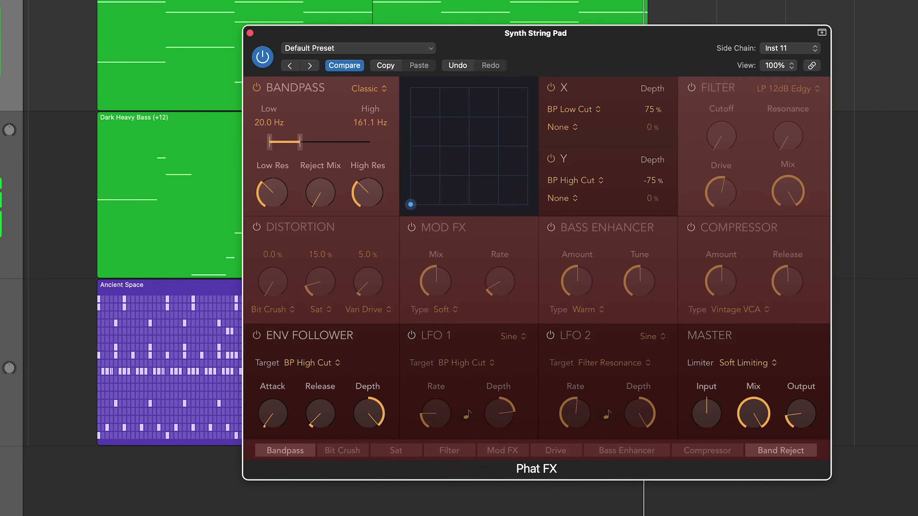
# During playback, lower Bandpass High to 63.4 Hz and reduce the Env Follower Depth.
pyautogui.press('space')
pyautogui.moveTo(363, 435)
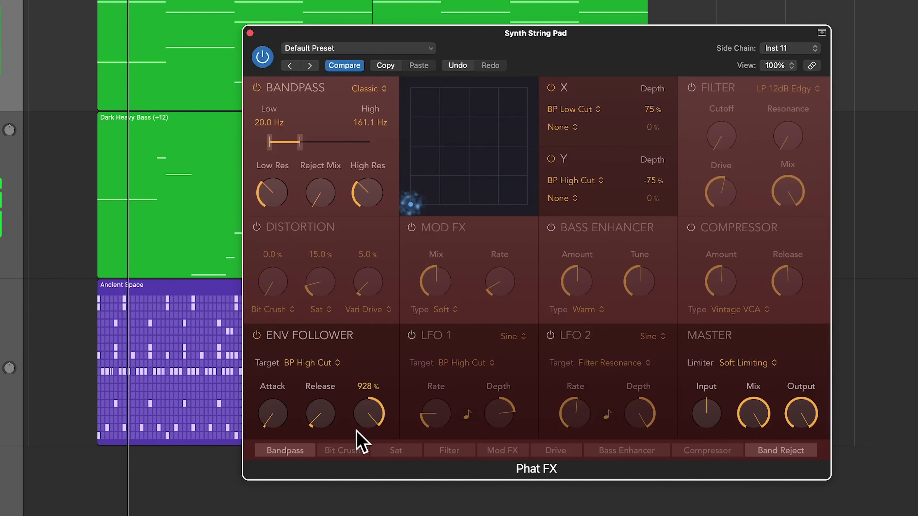
pyautogui.moveTo(300, 143); pyautogui.dragTo(278, 148)
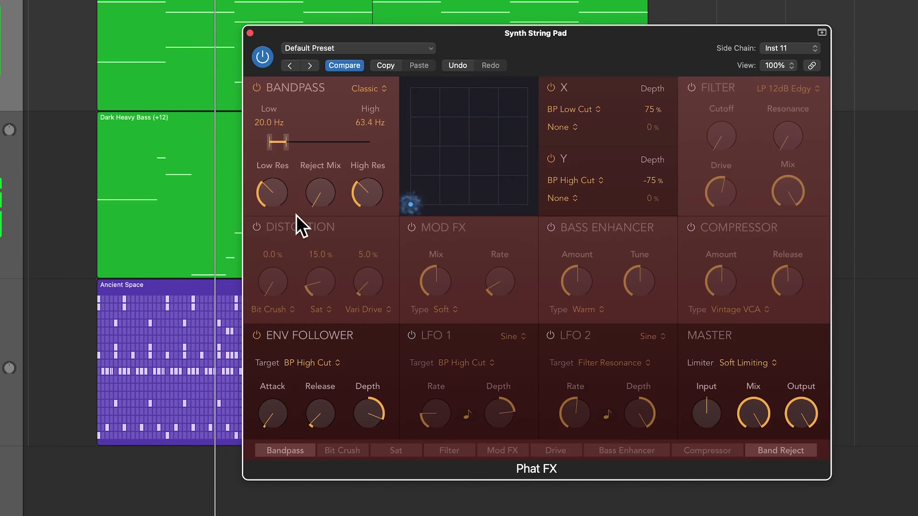
pyautogui.moveTo(370, 433)
pyautogui.moveTo(371, 432)
pyautogui.mouseDown()
pyautogui.moveTo(372, 449)
pyautogui.moveTo(381, 442)
pyautogui.mouseUp()
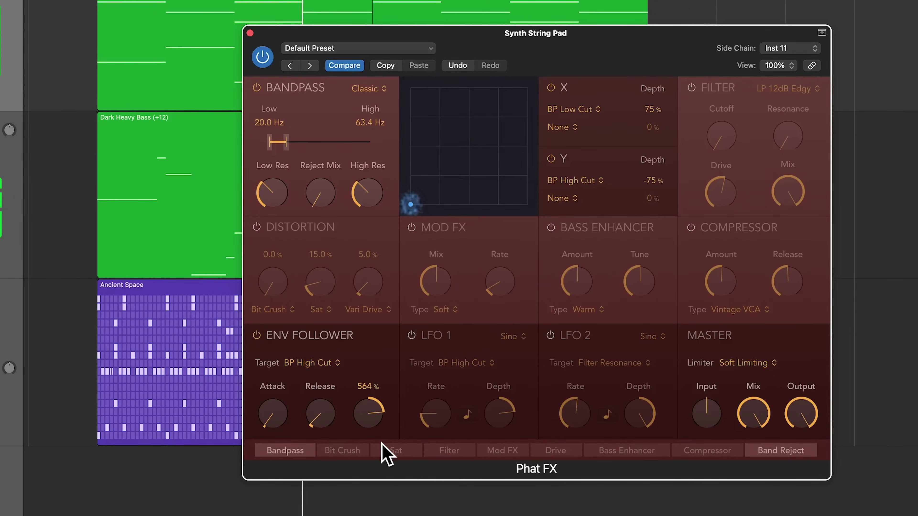
# Nudge High Res up, shorten Env Follower Release and Attack, and boost Master Input to about 7.0 dB.
pyautogui.moveTo(284, 188)
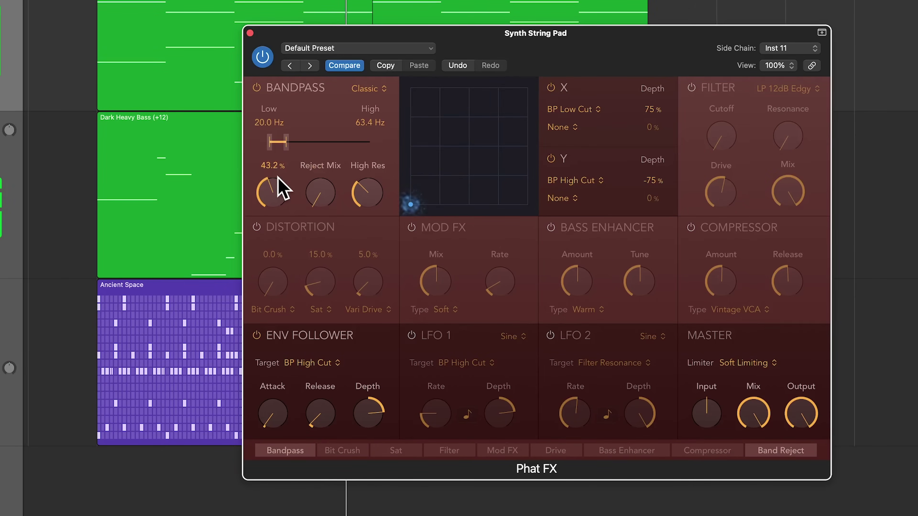
pyautogui.moveTo(364, 199); pyautogui.dragTo(371, 190)
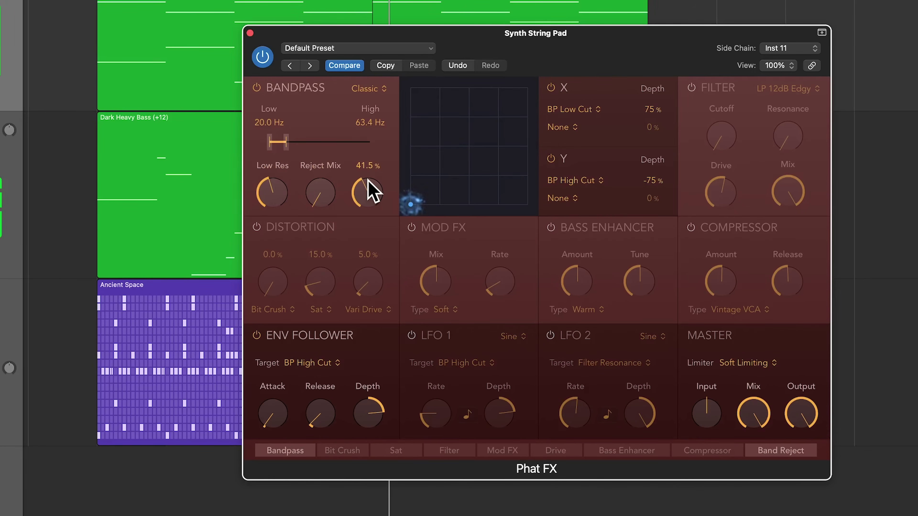
pyautogui.moveTo(333, 416)
pyautogui.moveTo(328, 424); pyautogui.dragTo(290, 402)
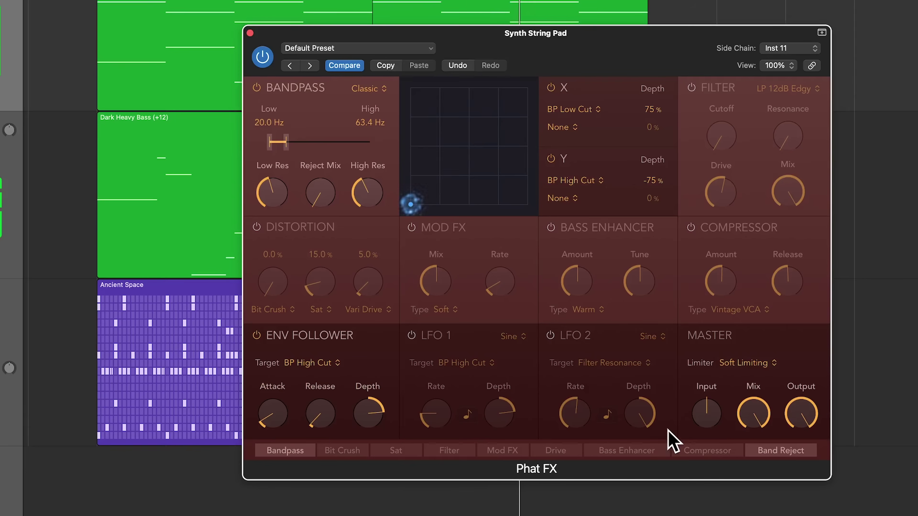
pyautogui.moveTo(716, 421); pyautogui.dragTo(731, 405)
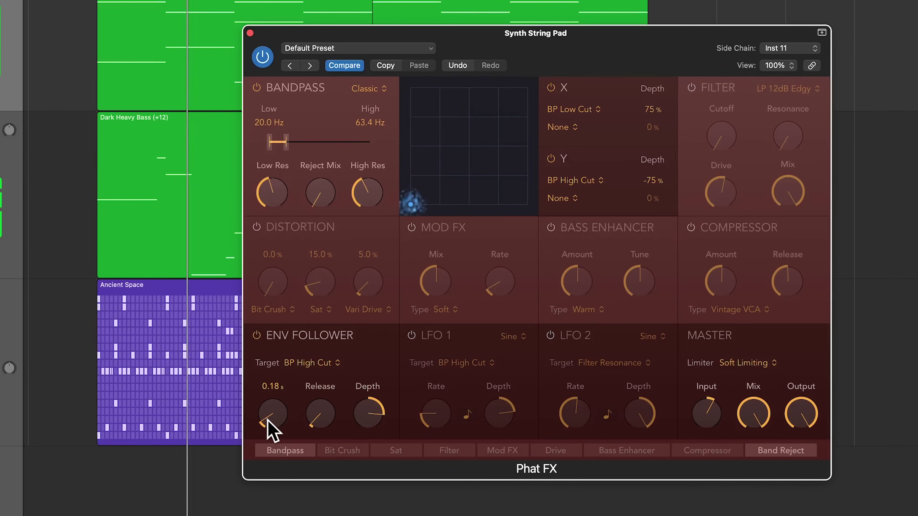
pyautogui.moveTo(257, 423); pyautogui.dragTo(274, 434)
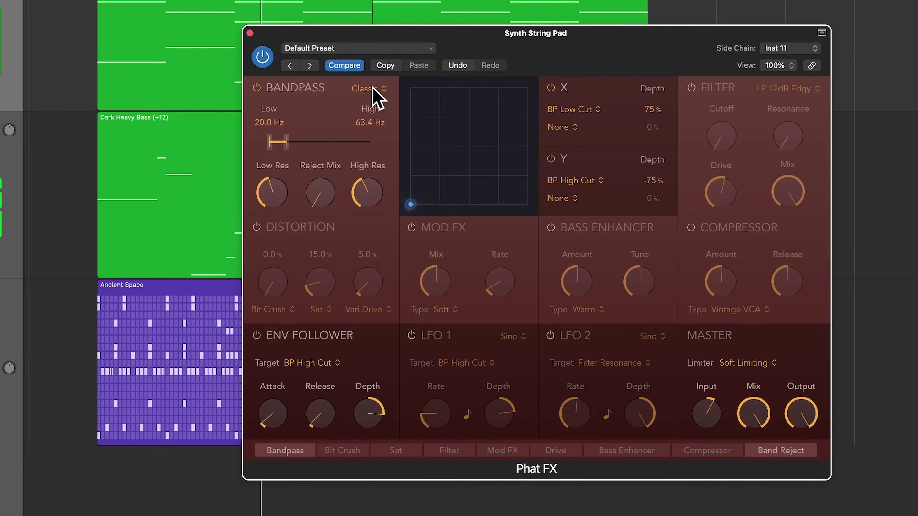
# Audition Smooth, Edgy and Rich bandpass types, settle on Sharp, and adjust High and Low Res.
pyautogui.click(376, 97)
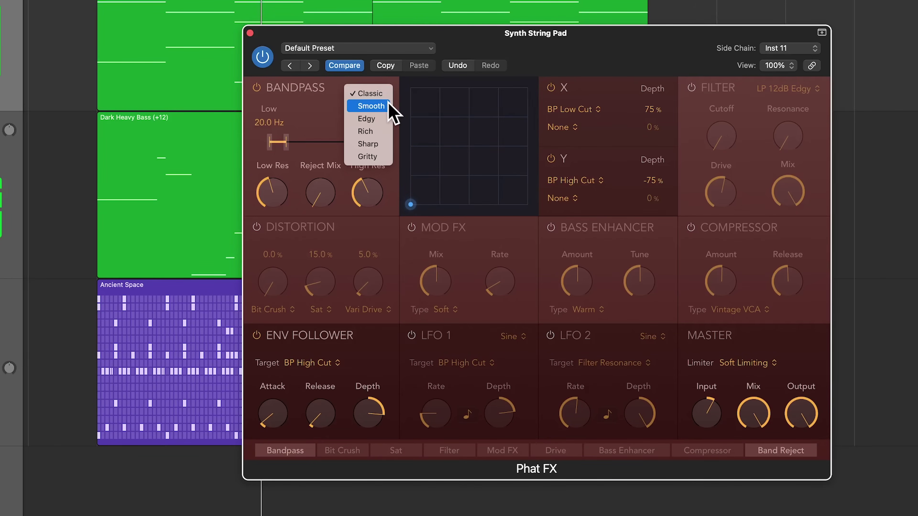
pyautogui.click(379, 101)
pyautogui.click(375, 93)
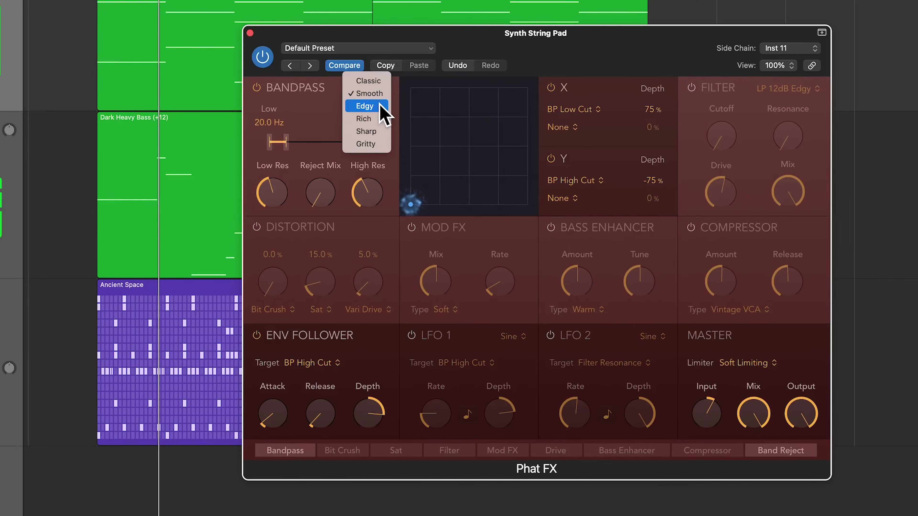
pyautogui.click(379, 106)
pyautogui.click(379, 87)
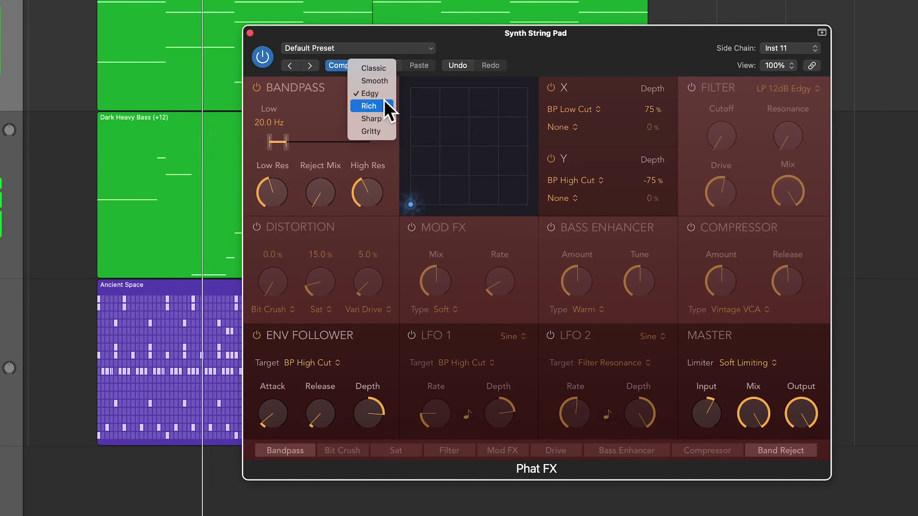
pyautogui.click(385, 103)
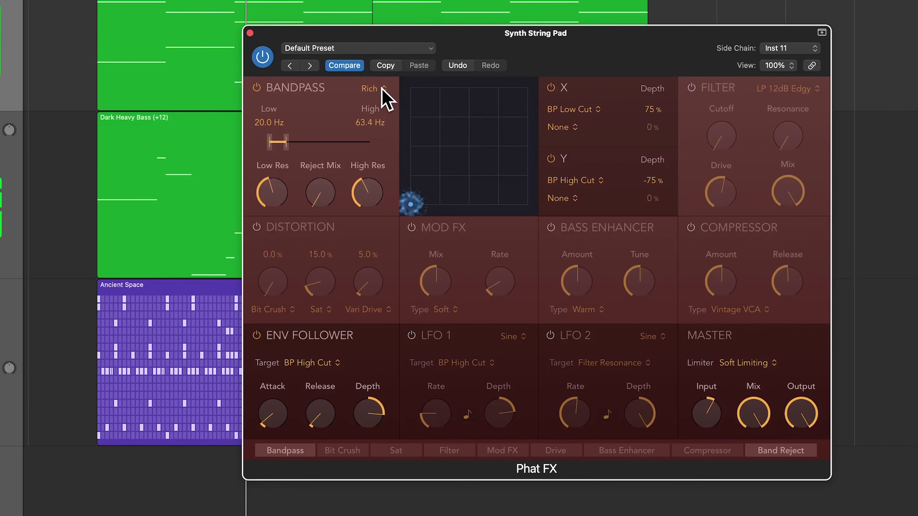
pyautogui.click(384, 93)
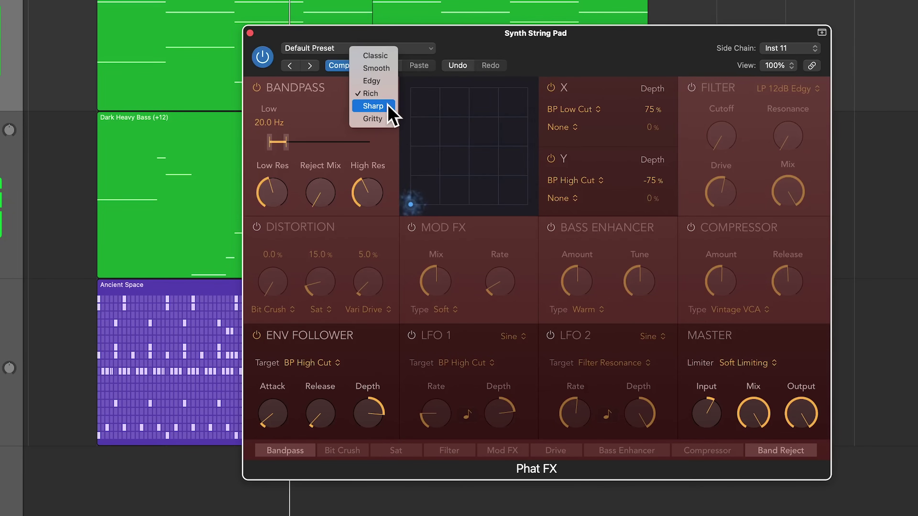
pyautogui.click(388, 106)
pyautogui.moveTo(371, 192); pyautogui.dragTo(373, 217)
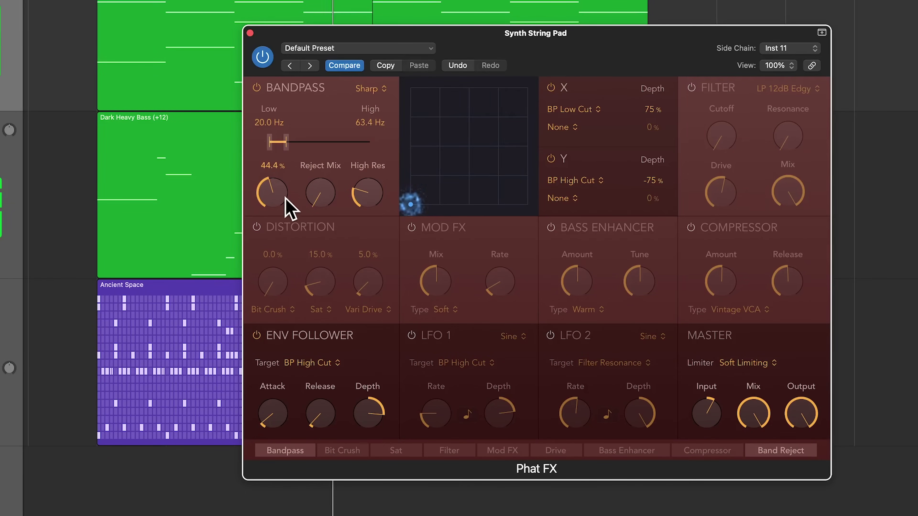
pyautogui.moveTo(284, 199); pyautogui.dragTo(276, 218)
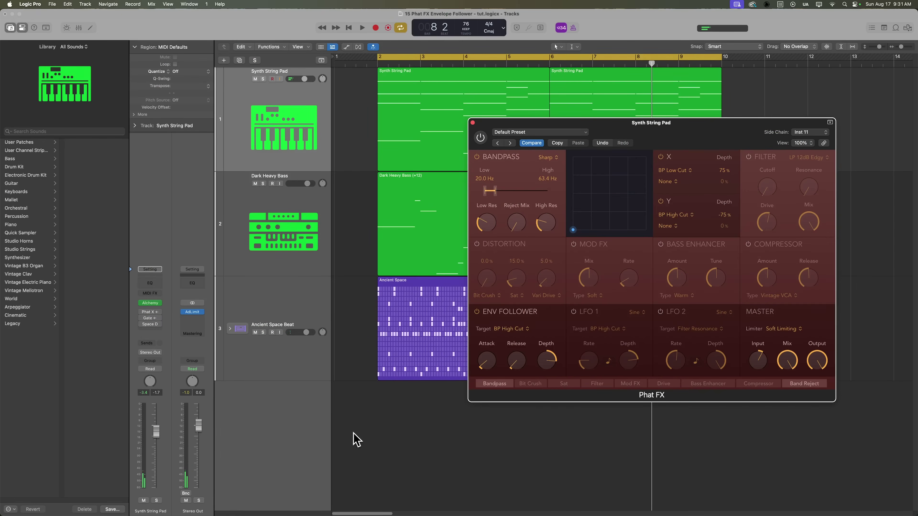
# Solo the Synth String Pad, enable its bypassed Gate insert, and audition it in playback.
pyautogui.press('s')
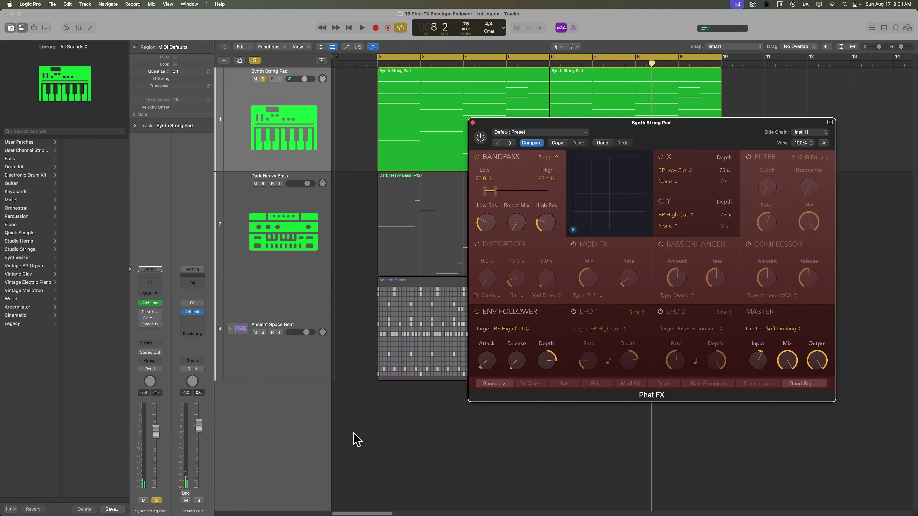
pyautogui.press('space')
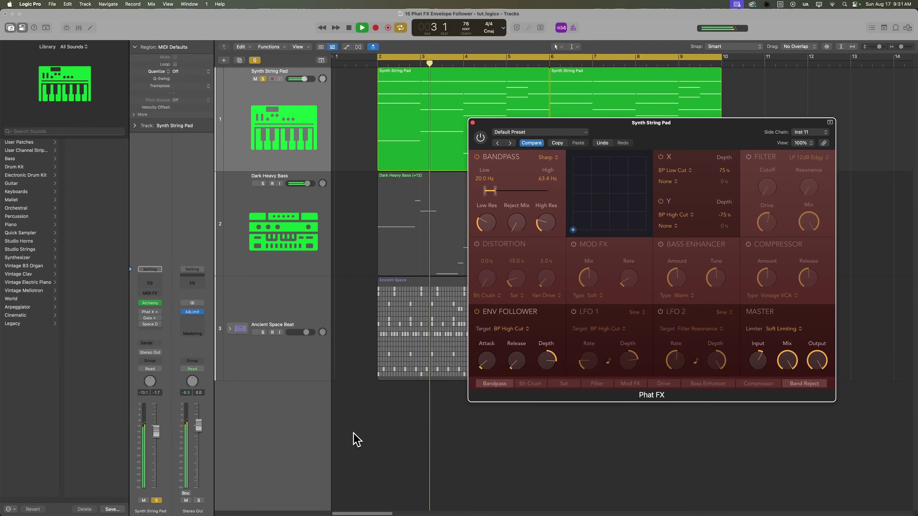
pyautogui.press('space')
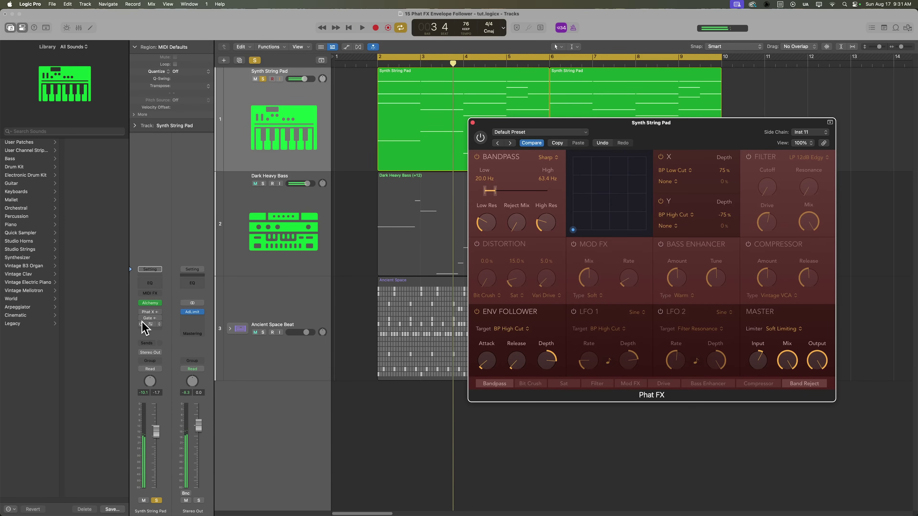
pyautogui.click(141, 318)
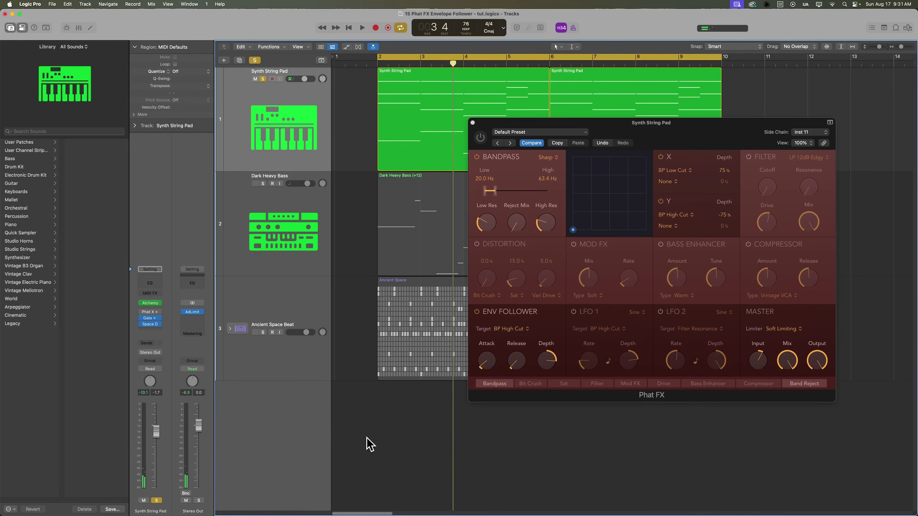
pyautogui.press('space')
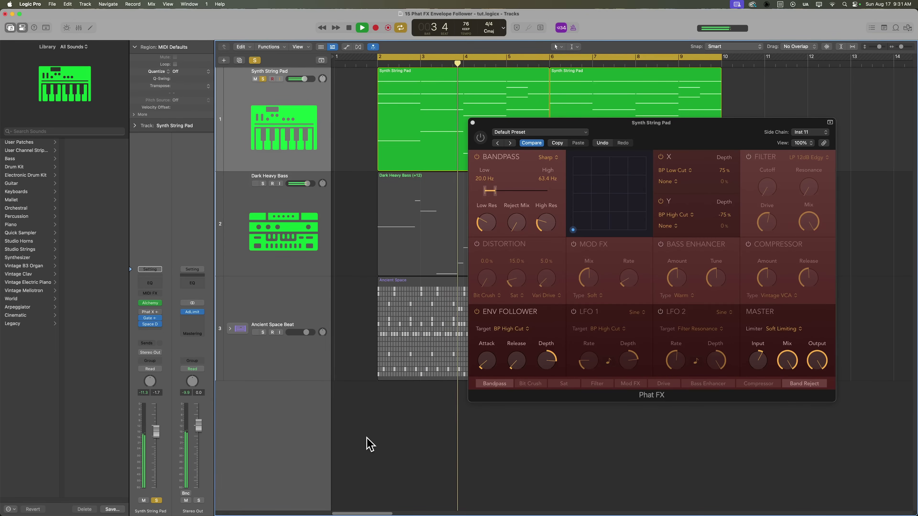
pyautogui.press('space')
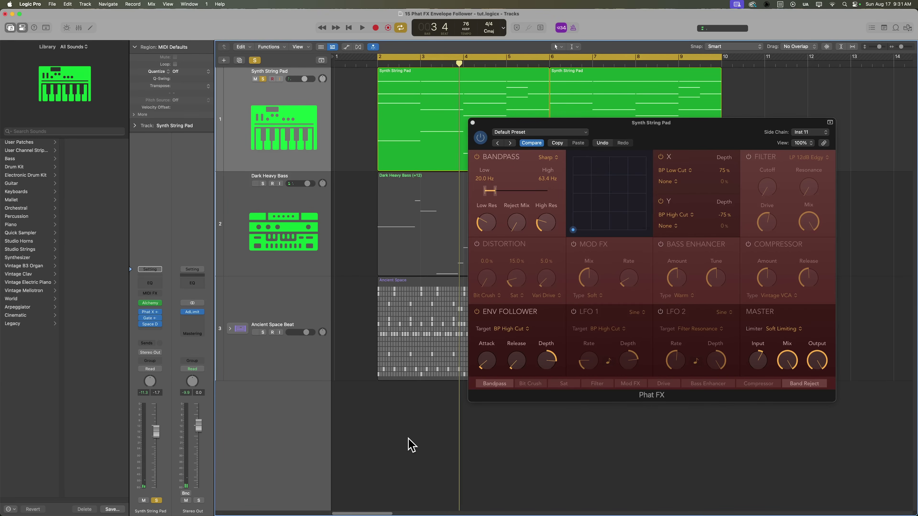
pyautogui.press('space')
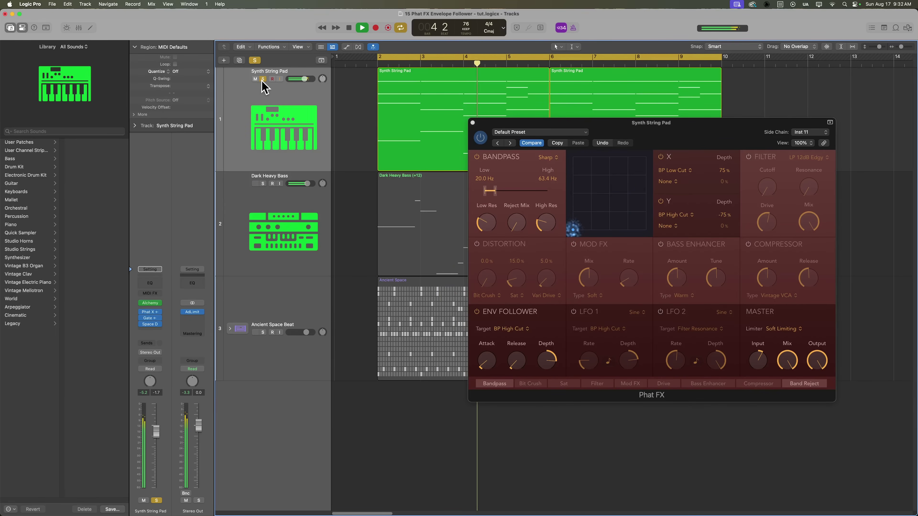
# Unsolo the Synth String Pad, reposition the Phat FX window, and stop playback near bar 8.
pyautogui.click(255, 60)
pyautogui.moveTo(631, 125); pyautogui.dragTo(659, 121)
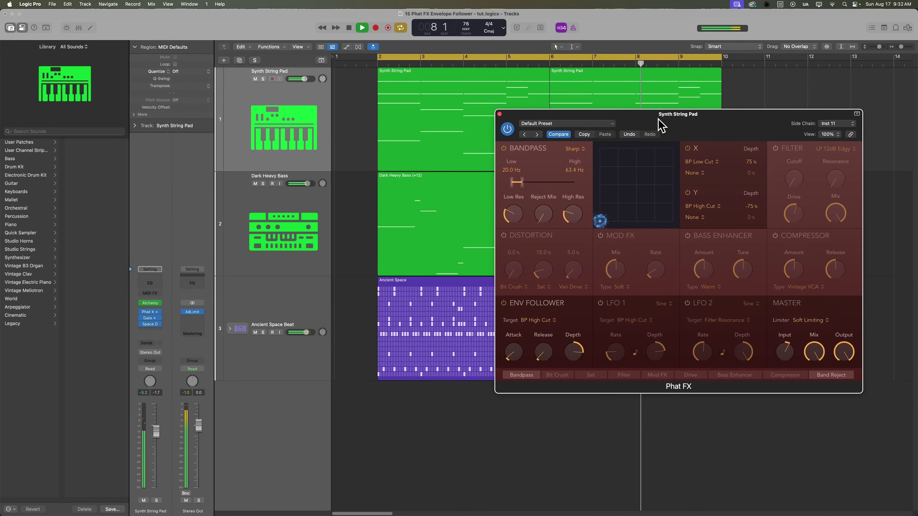
pyautogui.press('space')
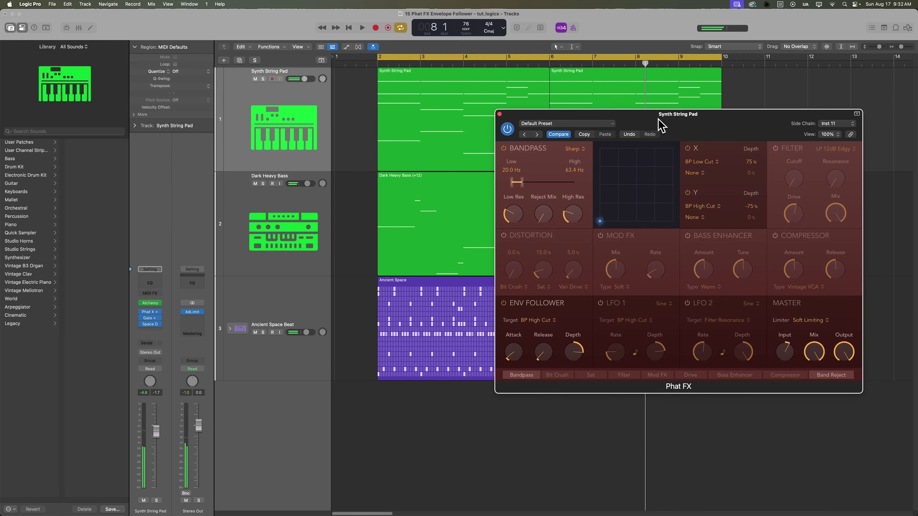